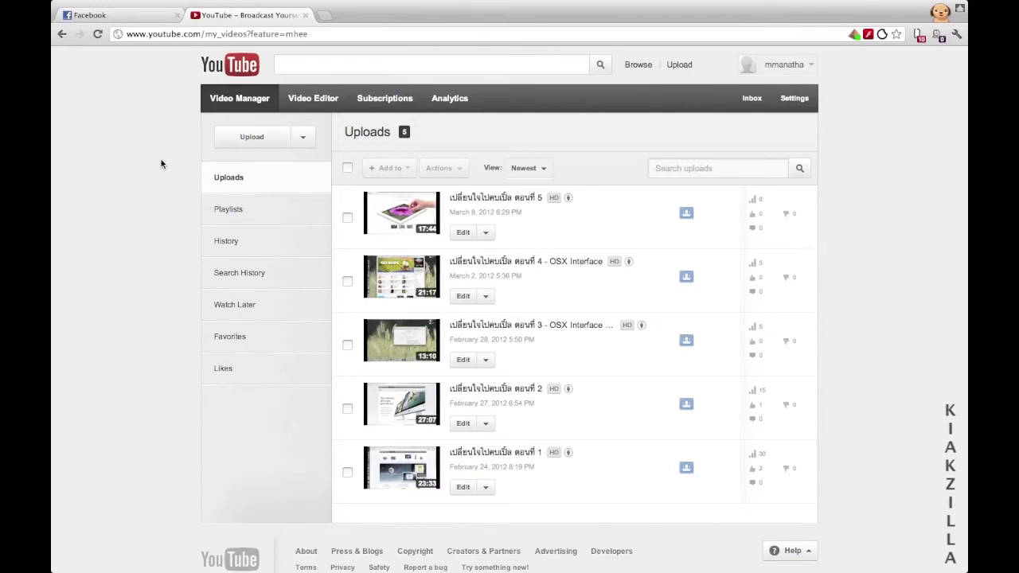
- Switch back and forth between the full-screen browser space and the desktop, finishing on the desktop
key(ctrl+Left)
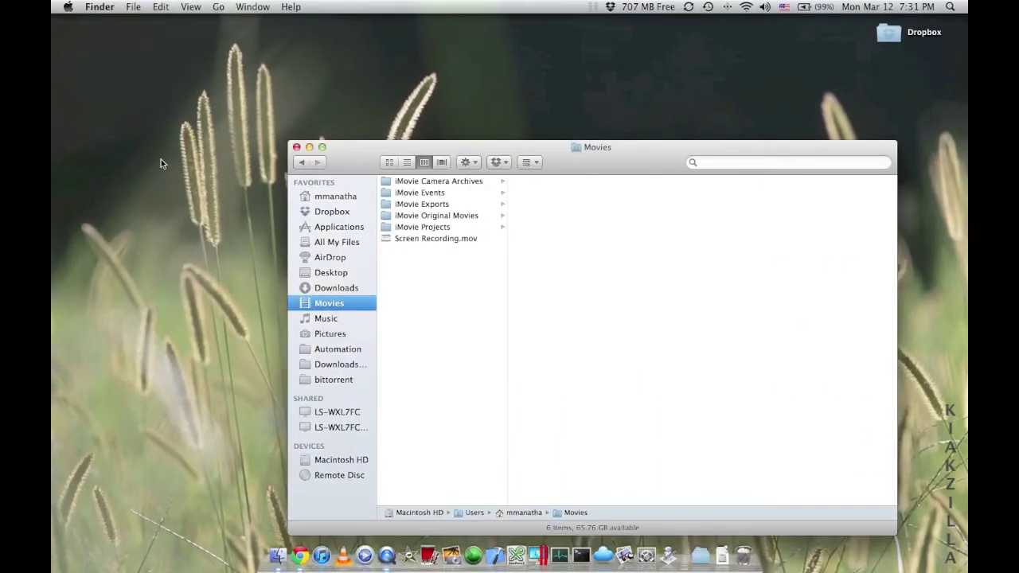
key(ctrl+Right)
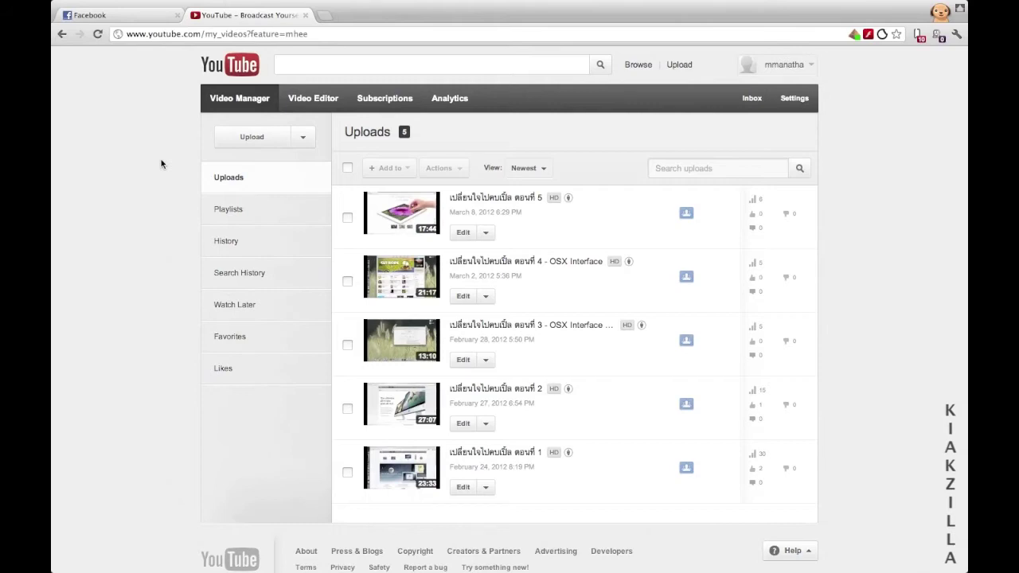
key(ctrl+Left)
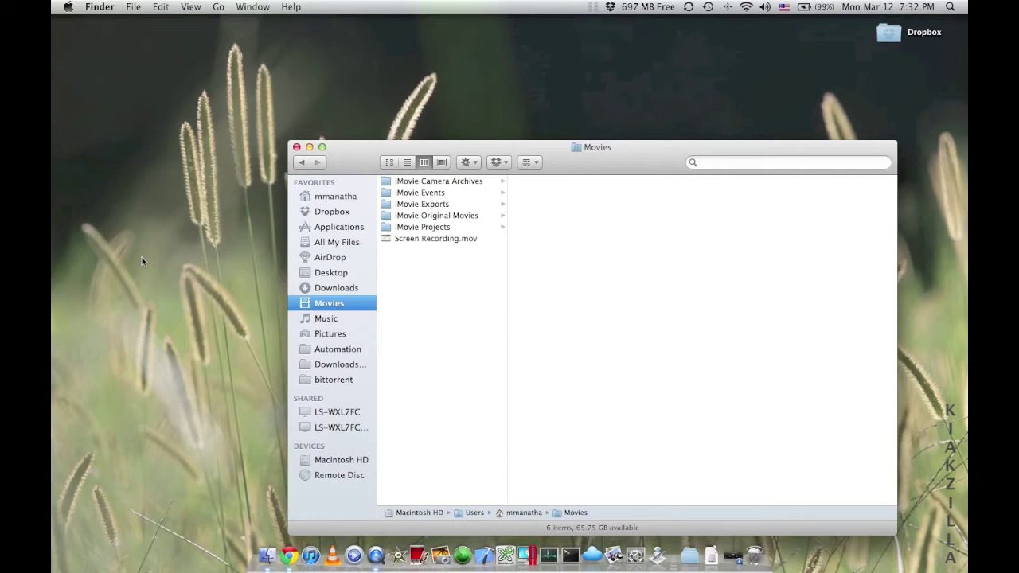
- Look through Launchpad's first page and its System folder for Mission Control, and return to the desktop
key(F4)
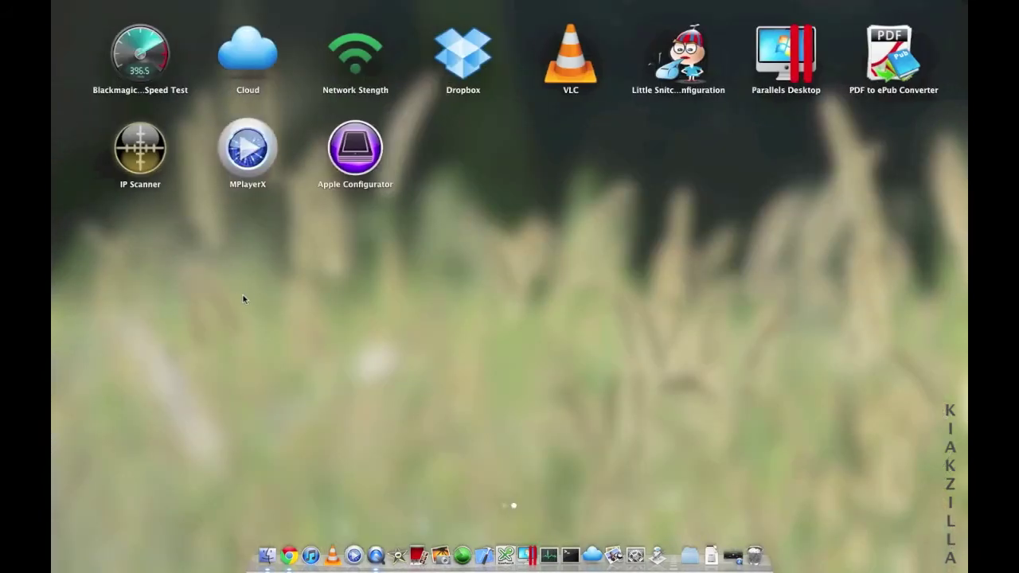
scroll(243, 296, left, 3)
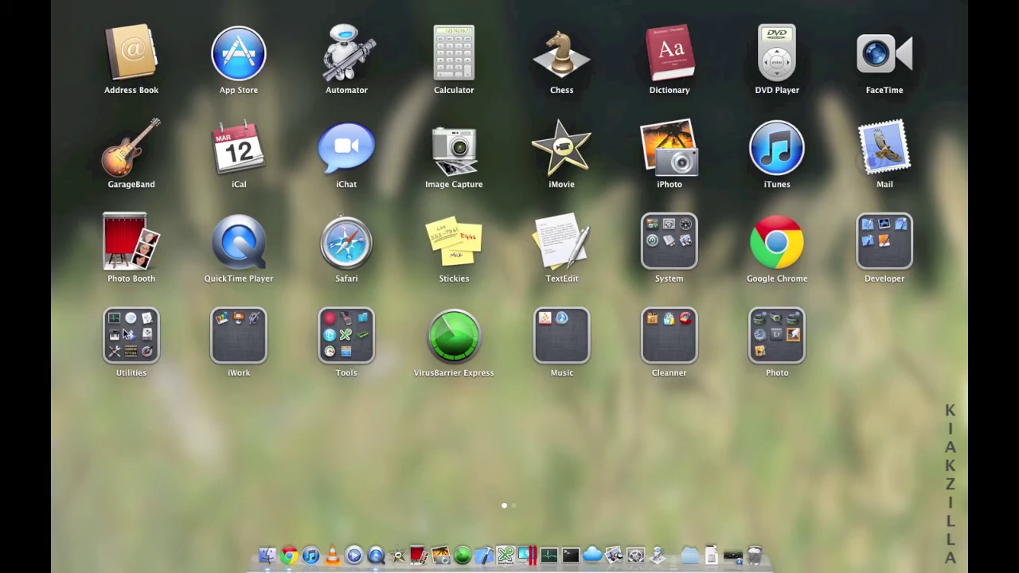
click(677, 239)
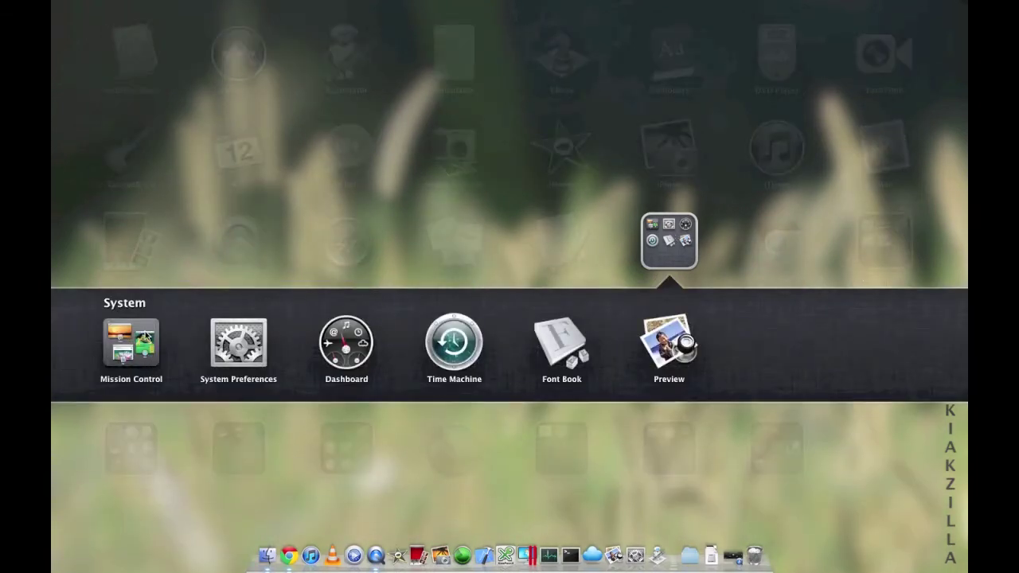
click(304, 223)
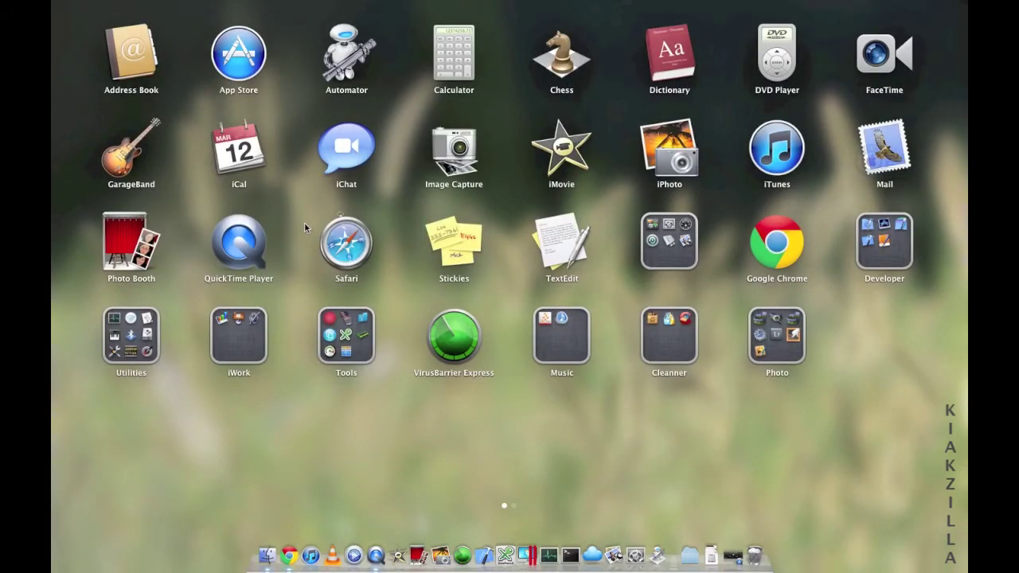
click(455, 440)
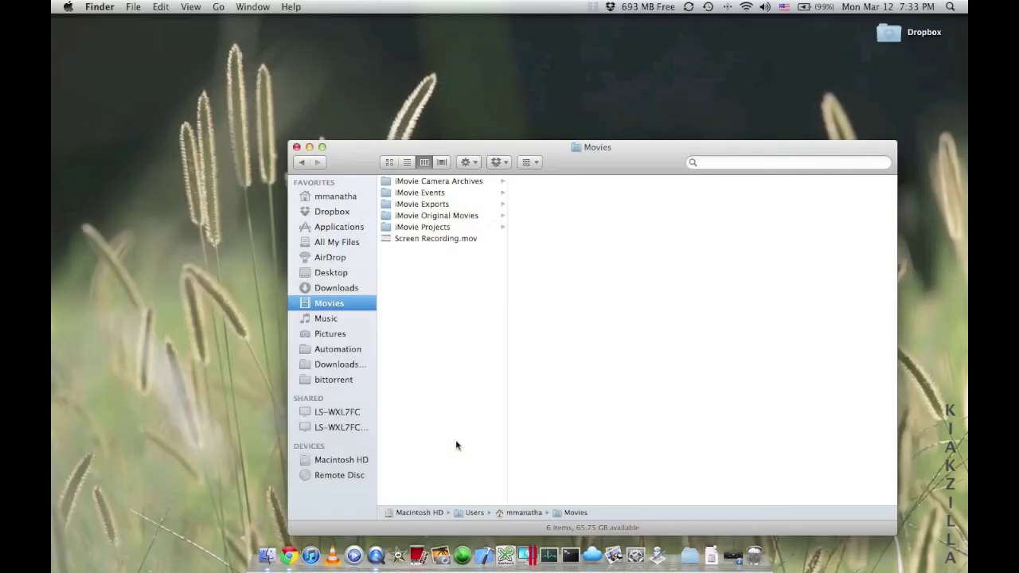
- Add a second desktop in Mission Control and place the Google Chrome space after it
key(ctrl+Up)
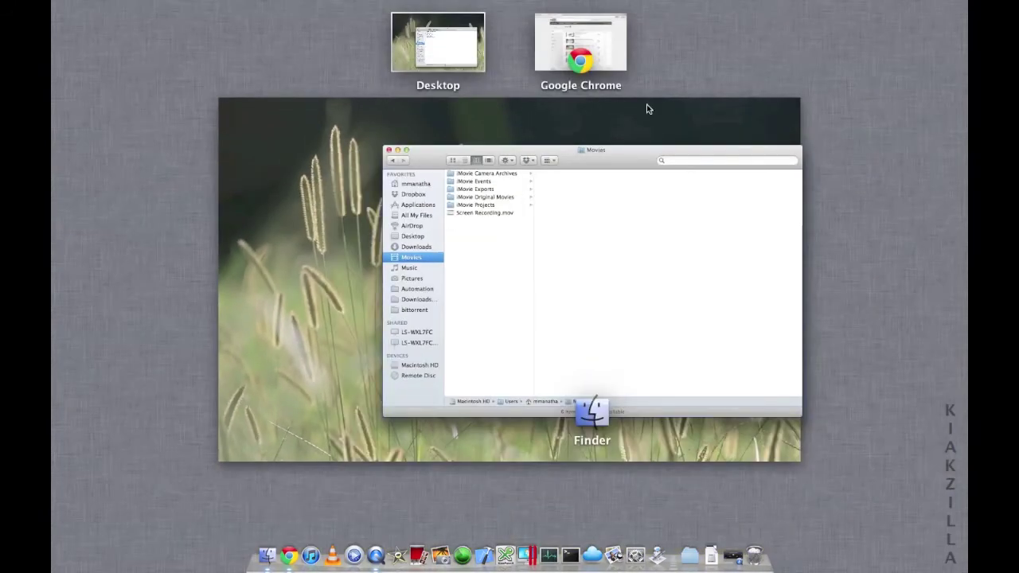
click(944, 44)
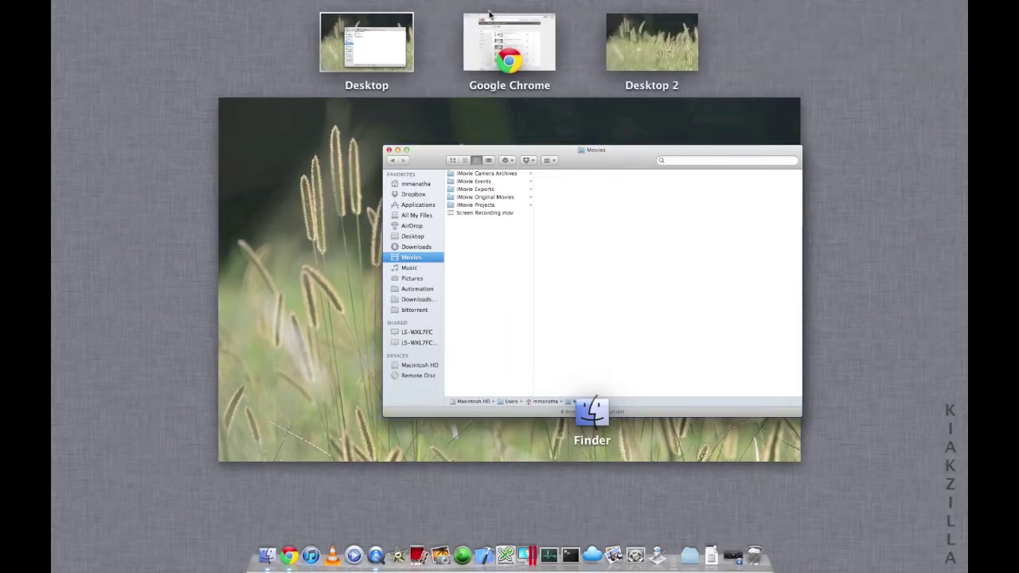
drag(492, 41, 683, 54)
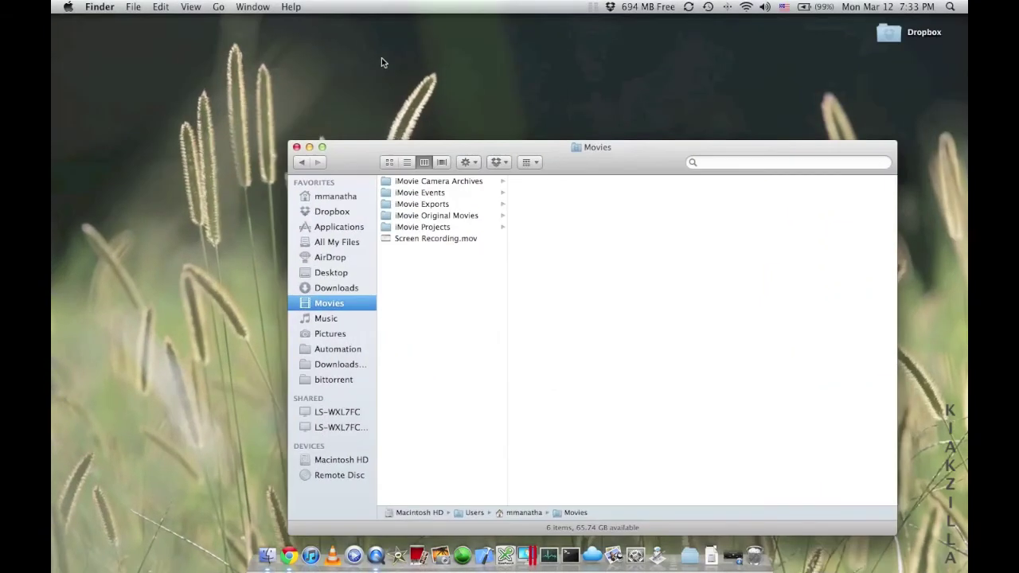
- Reposition the Movies window on the first desktop and launch VLC on Desktop 2
drag(585, 147, 454, 84)
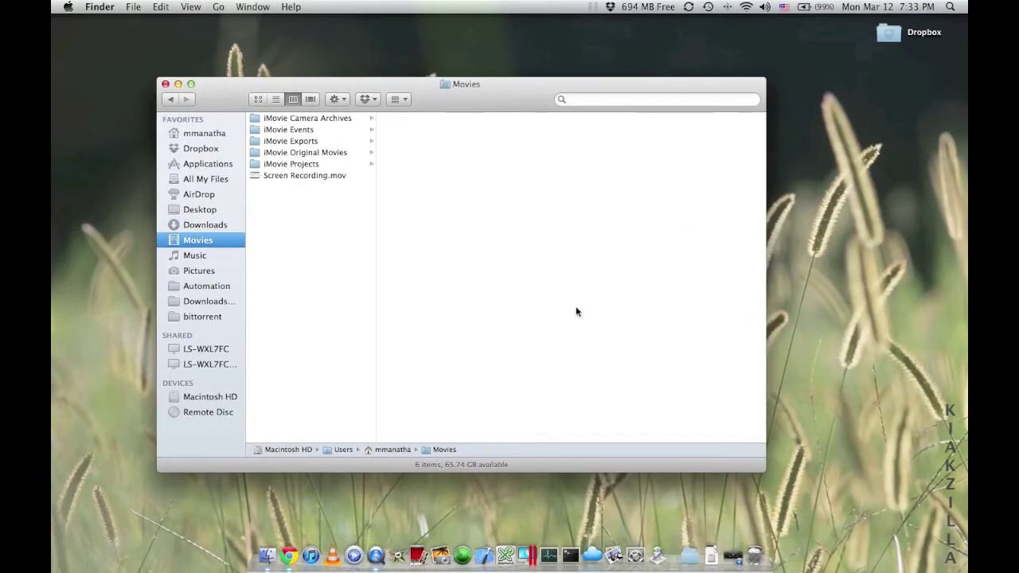
key(ctrl+Right)
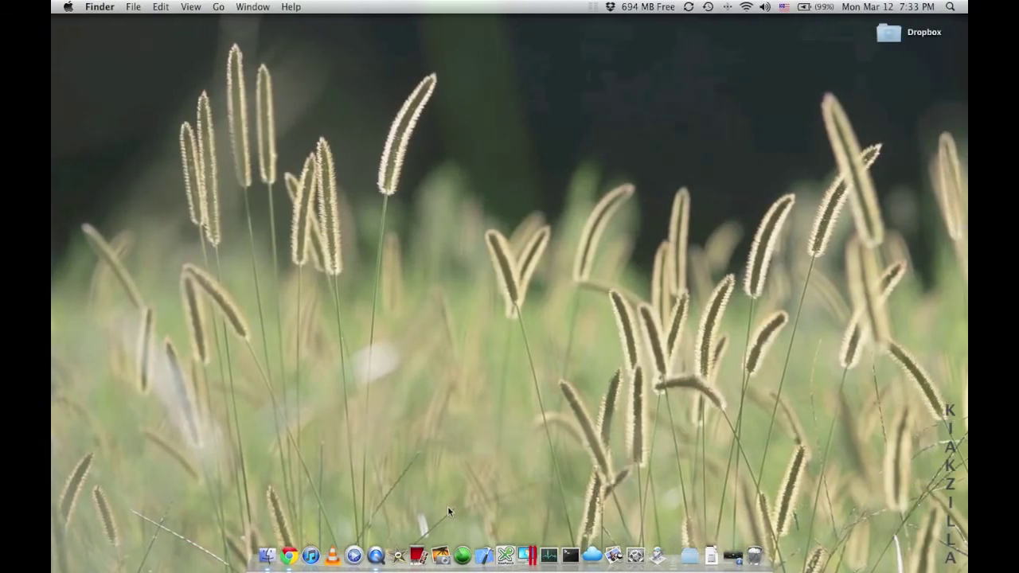
click(332, 550)
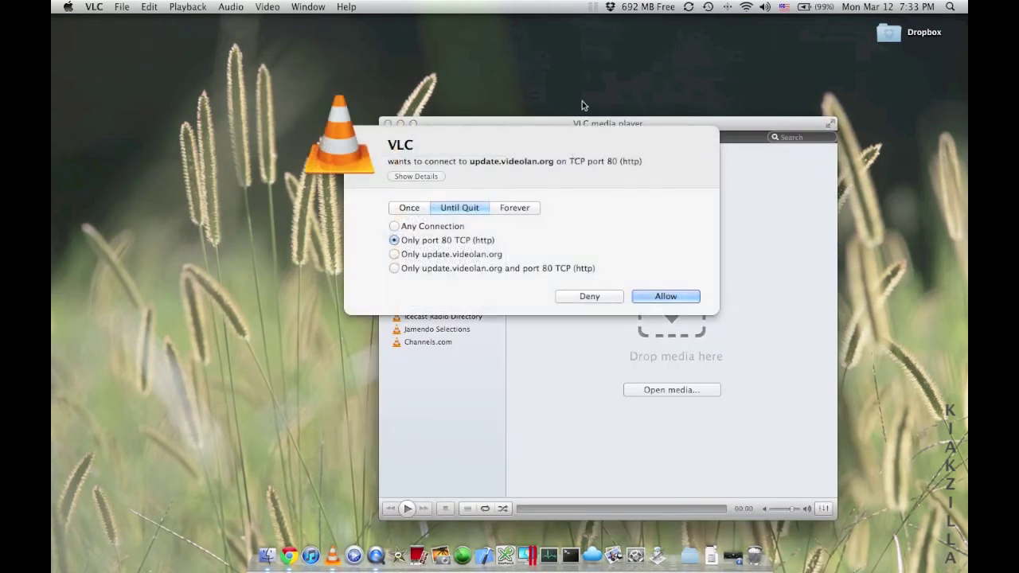
- Allow VLC any connection forever and reposition its window nearer the middle of the desktop
click(430, 228)
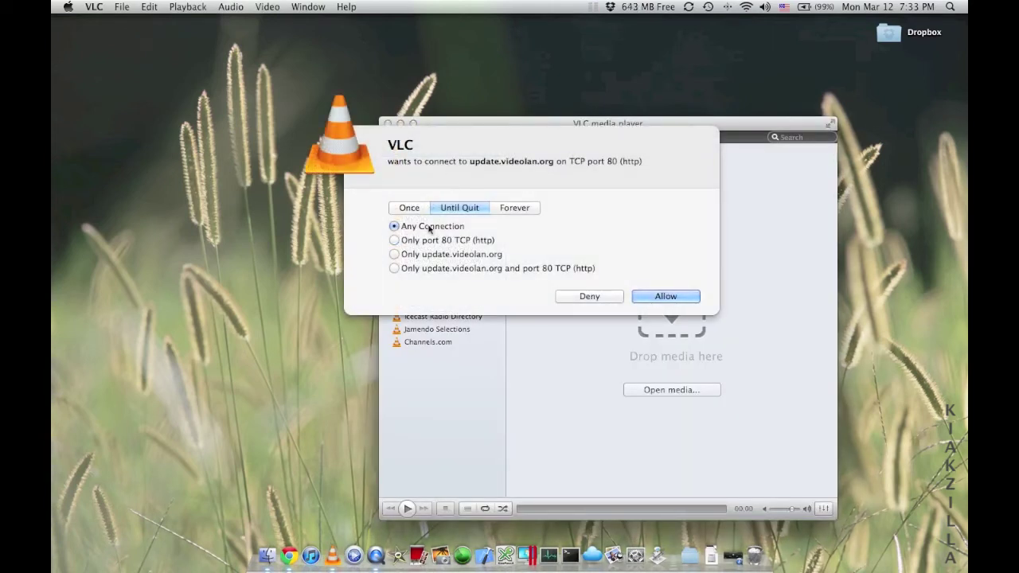
click(530, 211)
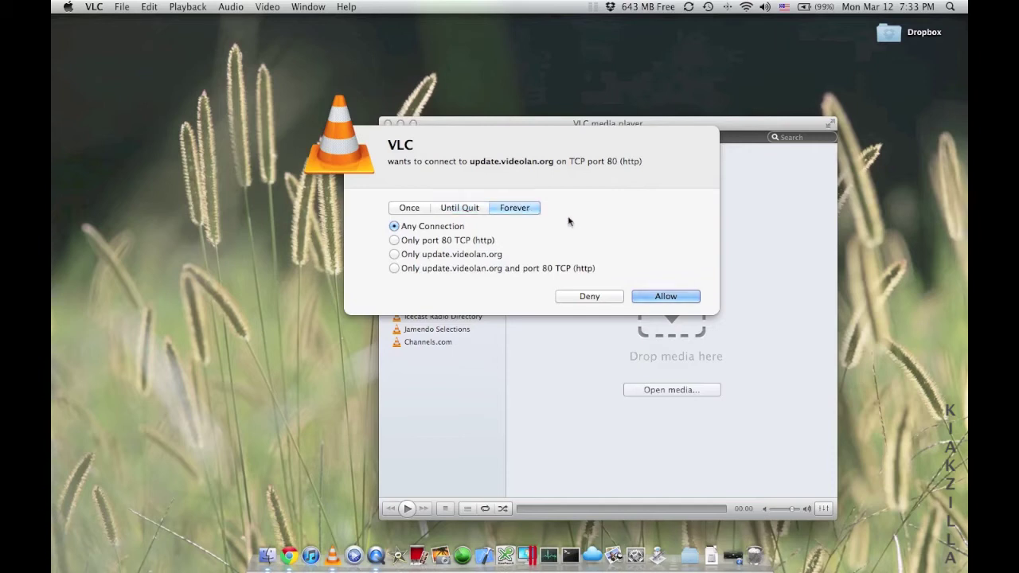
click(669, 296)
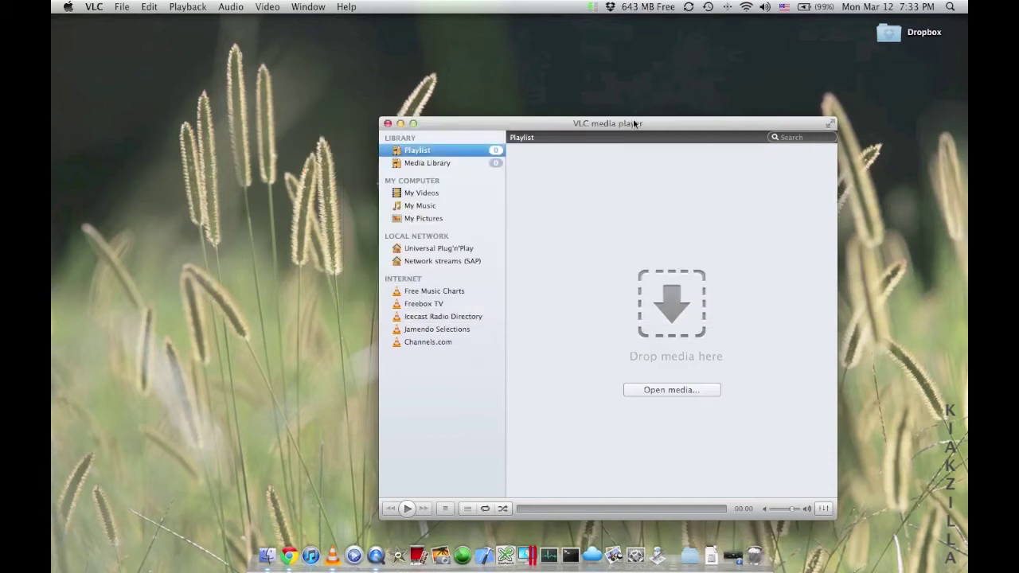
drag(635, 123, 499, 89)
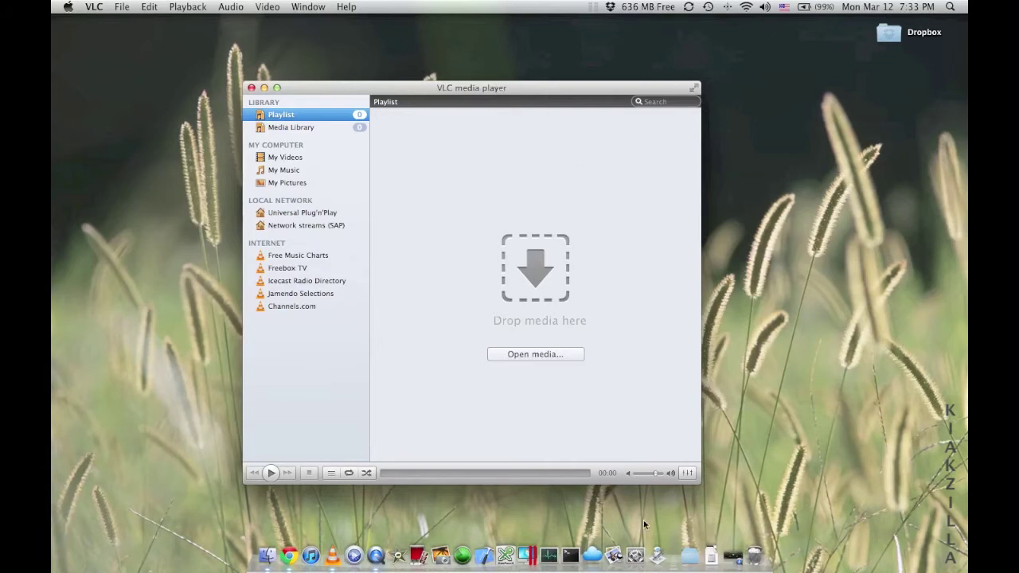
- Open System Preferences on Desktop 2, review the Mission Control settings and return to the overview of all preferences
click(639, 552)
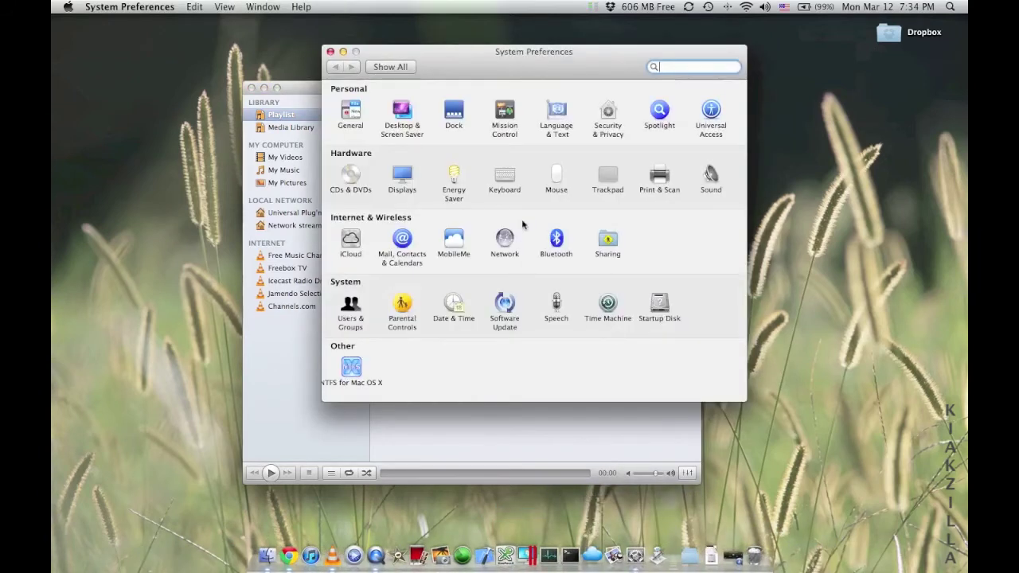
click(504, 125)
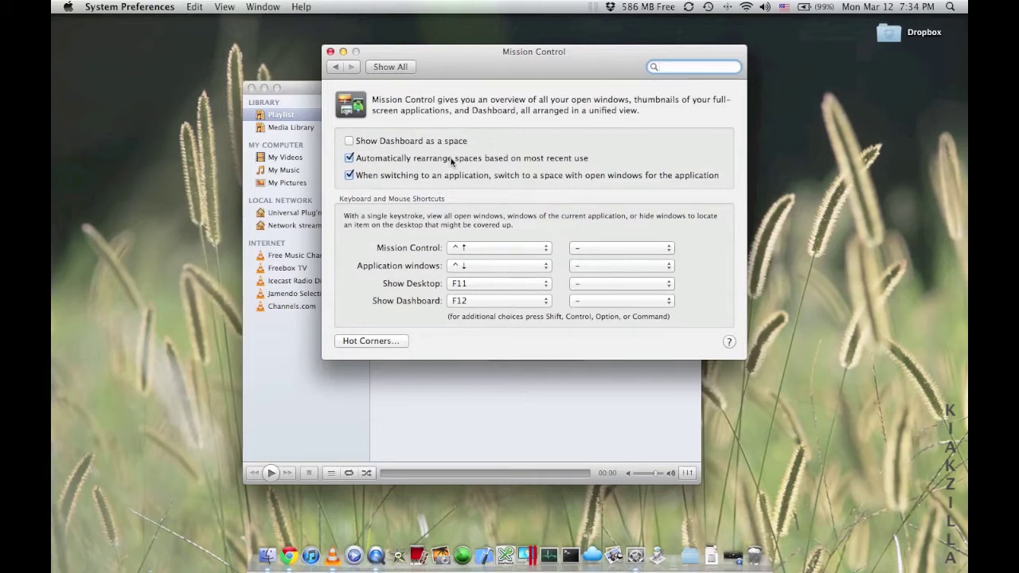
click(337, 67)
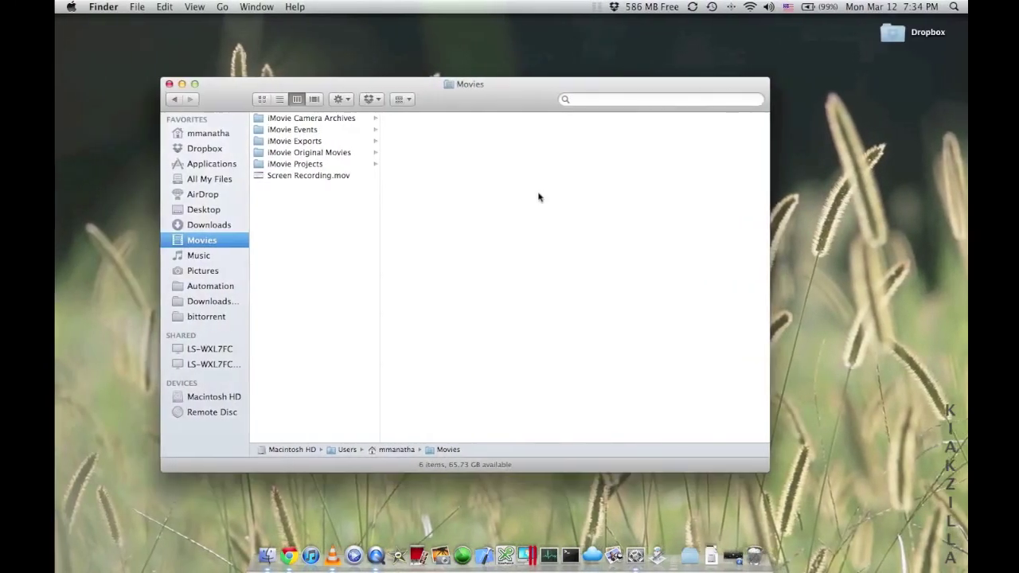
- Start Mission Control from Launchpad's System folder and switch to Desktop 2
key(F4)
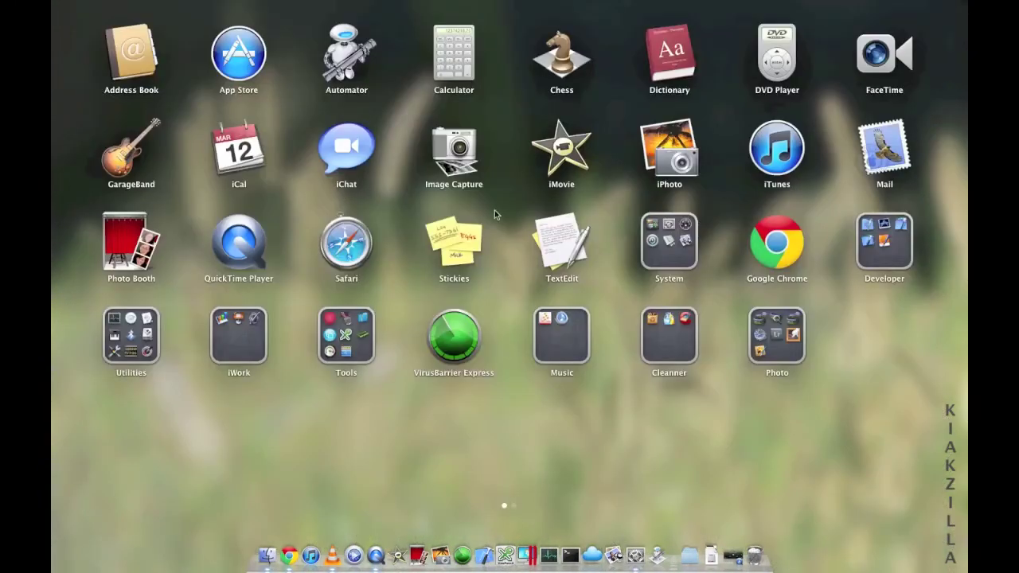
click(682, 240)
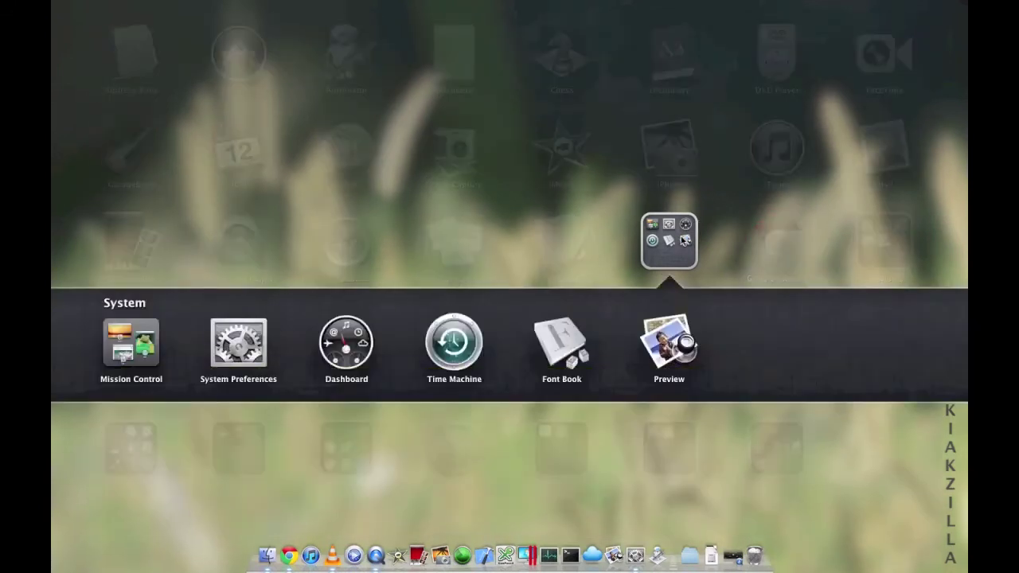
click(132, 341)
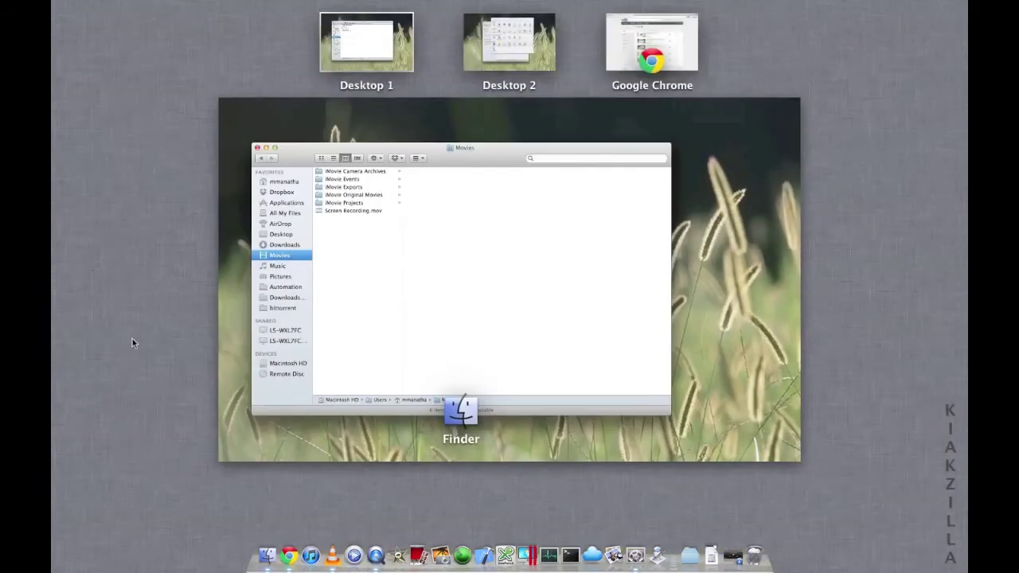
click(493, 54)
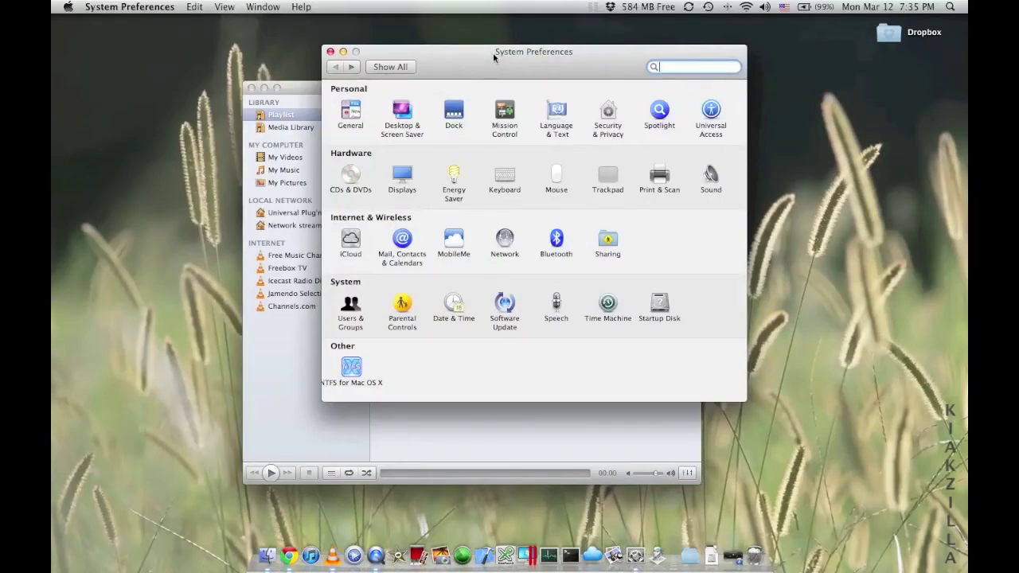
- View the windows of each space in Mission Control, from Desktop 2 to Google Chrome and back to Desktop 1
key(ctrl+Up)
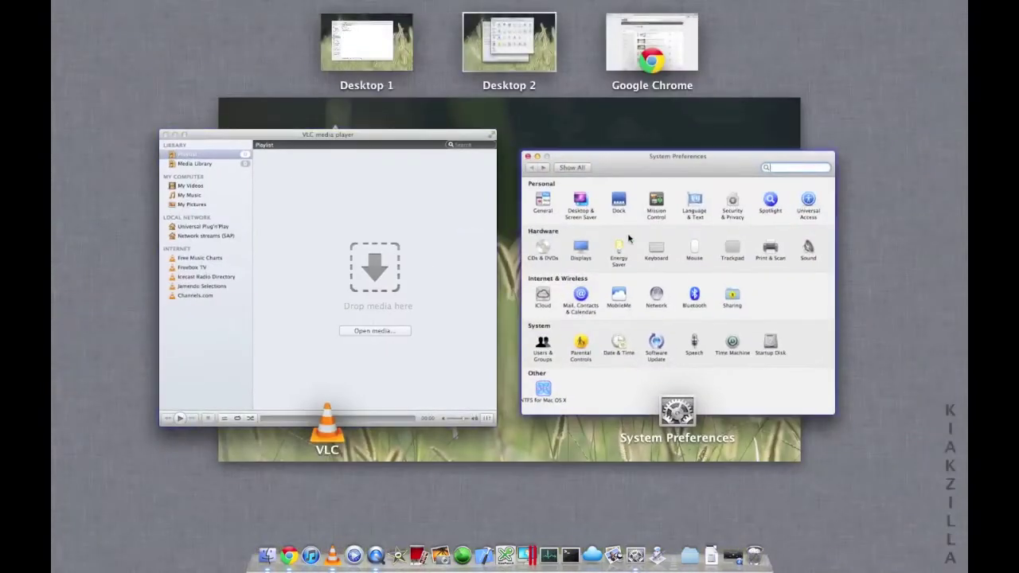
key(ctrl+Right)
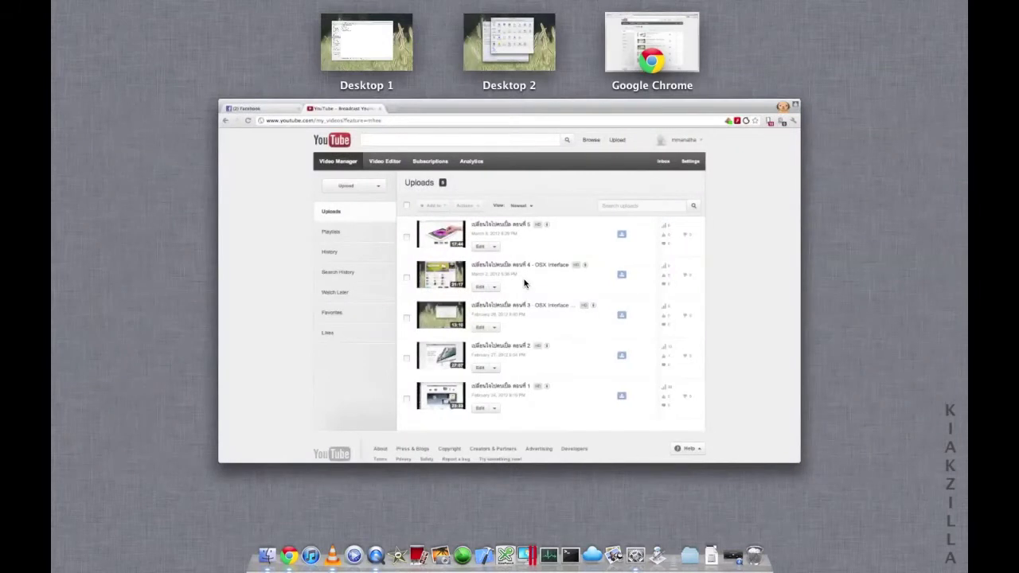
key(ctrl+Left)
key(ctrl+Left)
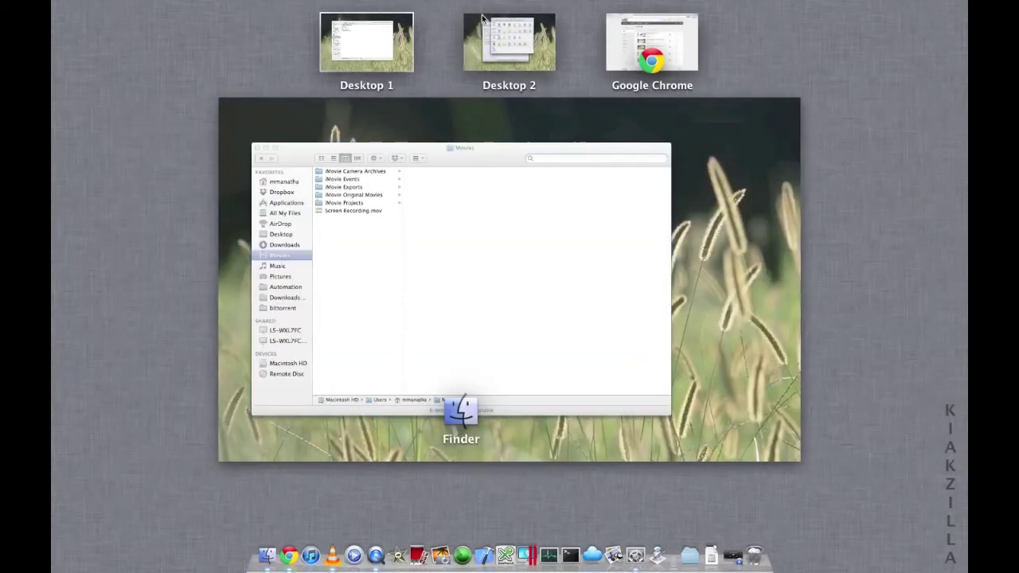
- Remove Desktop 2 in Mission Control and open a new Finder window on the remaining desktop
click(464, 13)
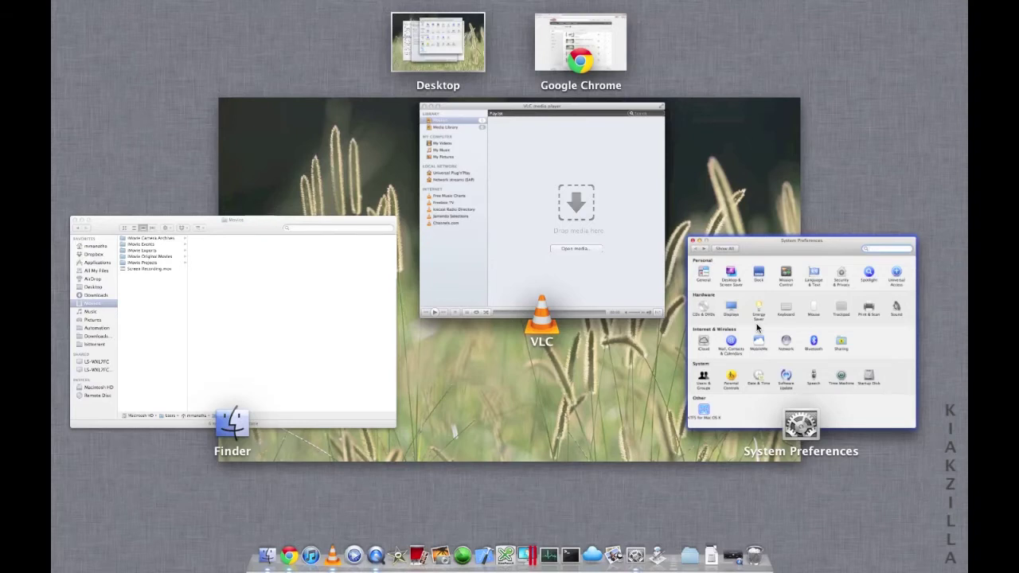
click(562, 346)
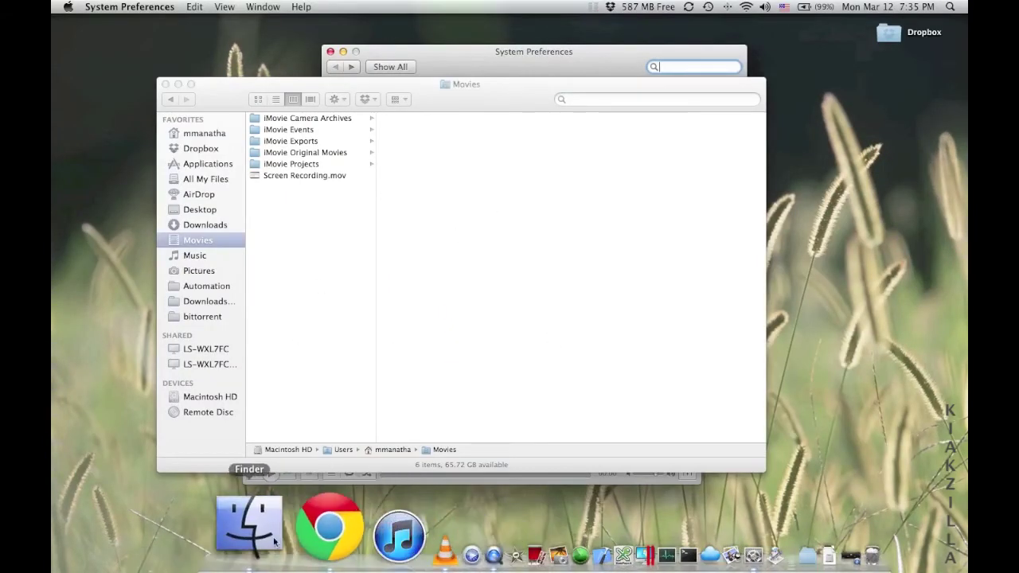
click(247, 530)
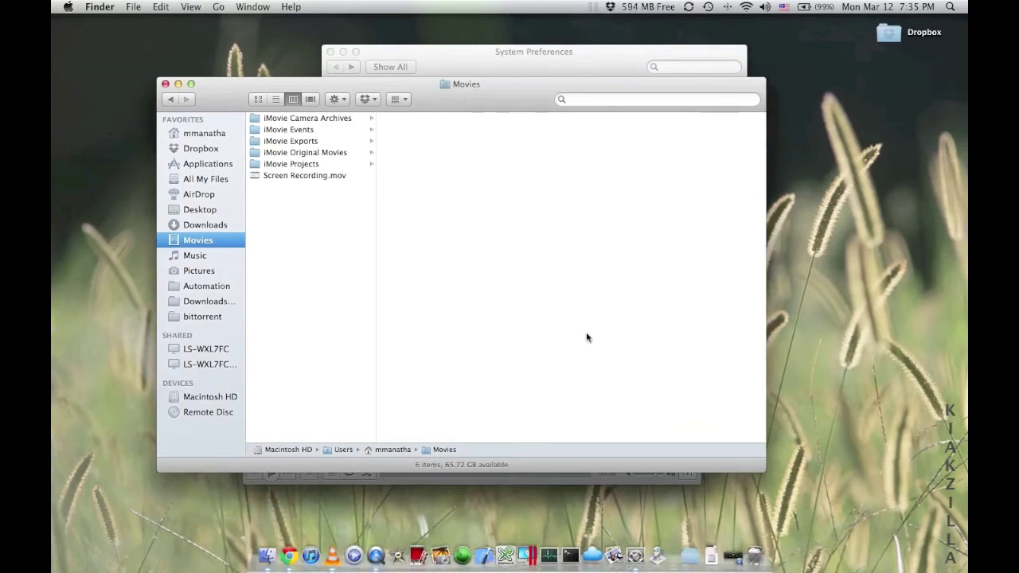
key(super+n)
- Show all windows in Mission Control and repeatedly spread out and restack the group of Finder windows
key(ctrl+Up)
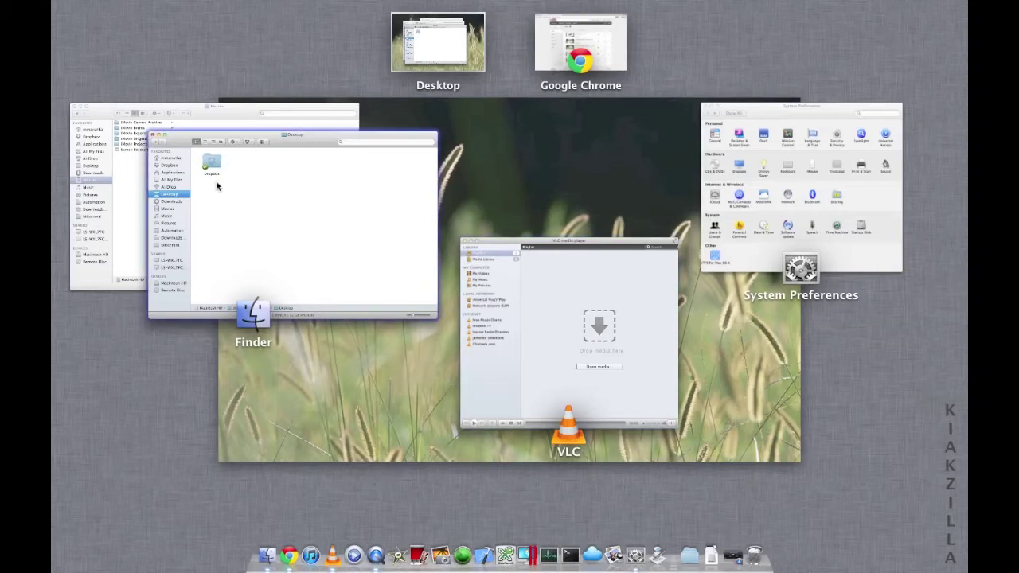
scroll(218, 185, up, 2)
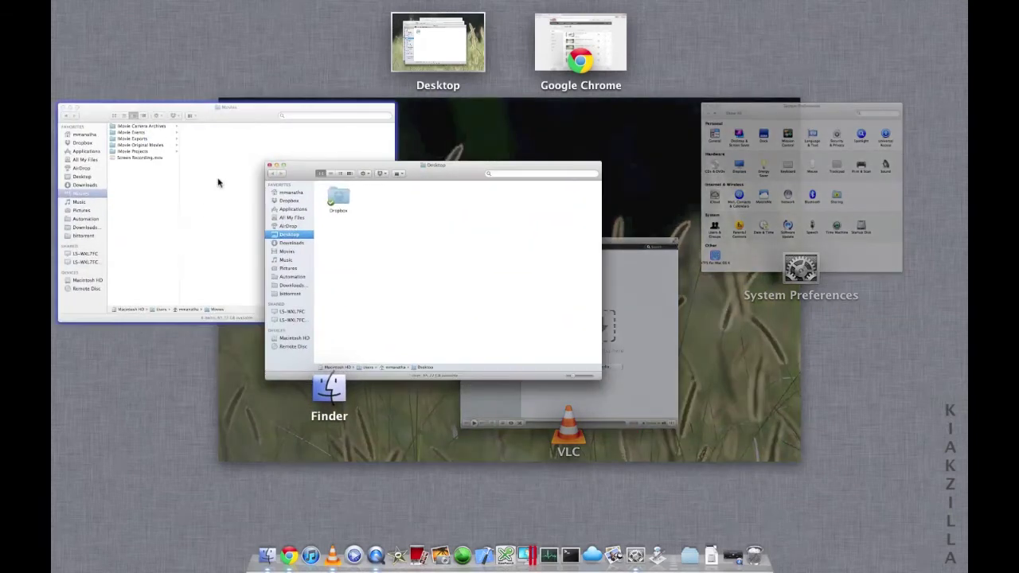
scroll(217, 183, down, 2)
scroll(218, 183, up, 2)
scroll(218, 183, down, 2)
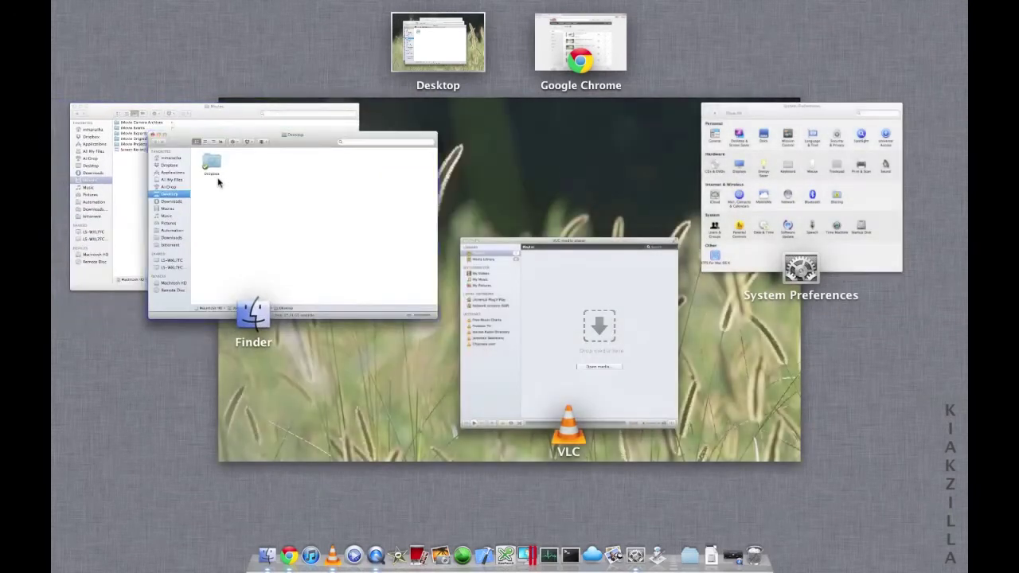
scroll(218, 183, up, 2)
scroll(219, 183, down, 2)
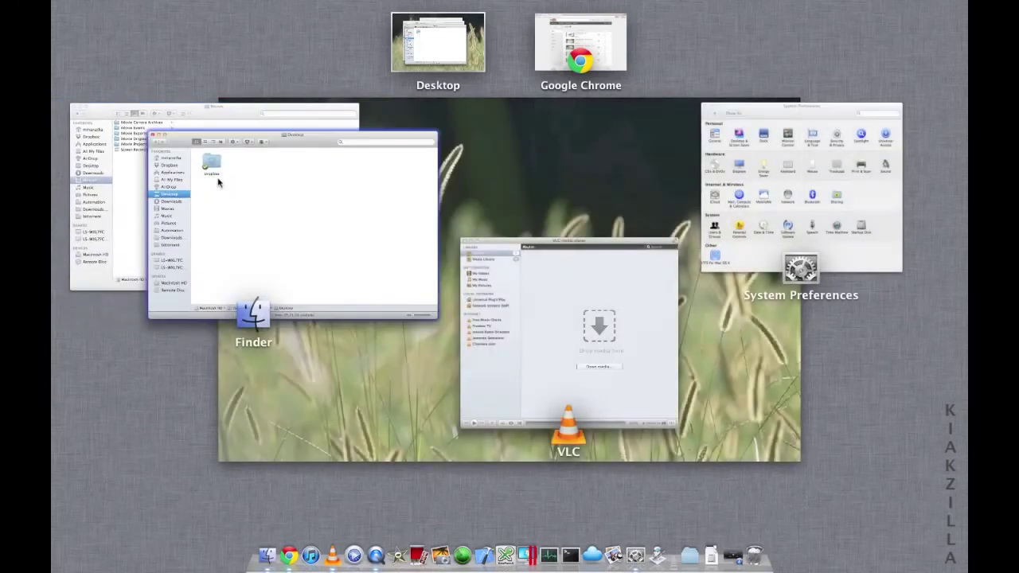
- Spread out the Finder windows in Mission Control, go to the Desktop Finder window, and briefly view Mission Control again
scroll(217, 183, up, 2)
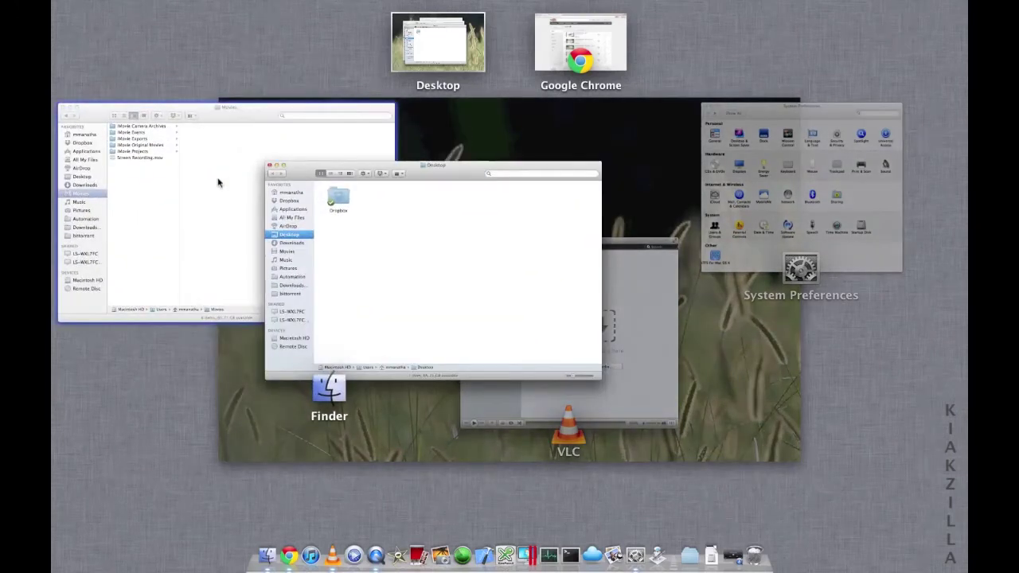
click(409, 221)
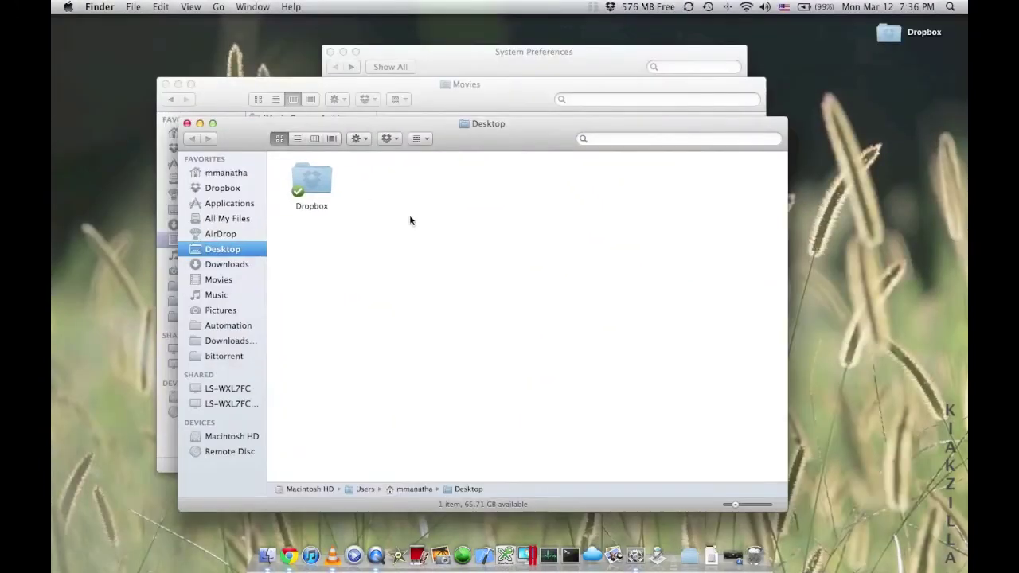
right_click(410, 221)
key(ctrl+Up)
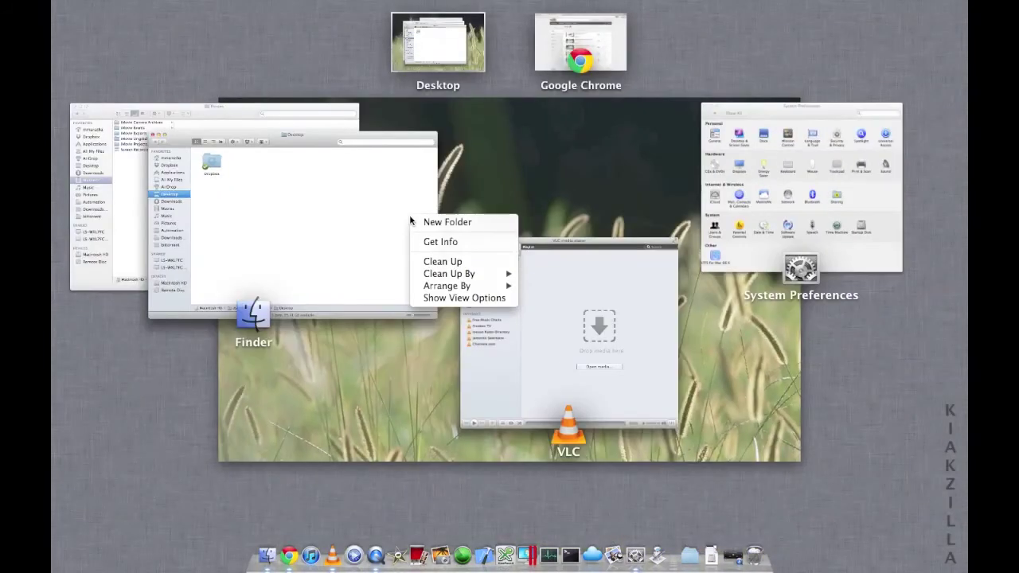
click(567, 168)
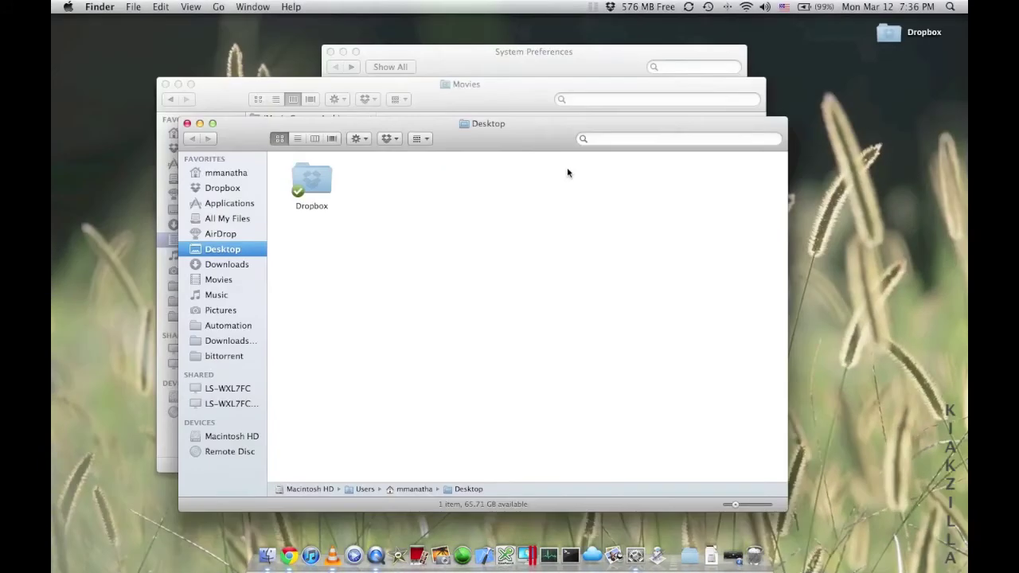
- Close the Desktop Finder window, move the Movies window down off System Preferences, and bring System Preferences to the front
click(187, 124)
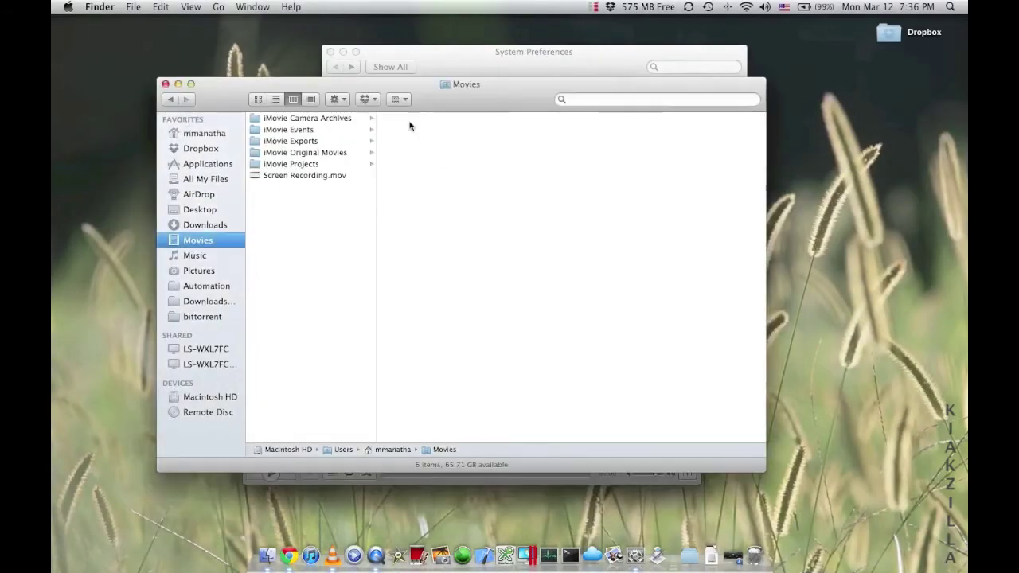
drag(445, 102, 401, 192)
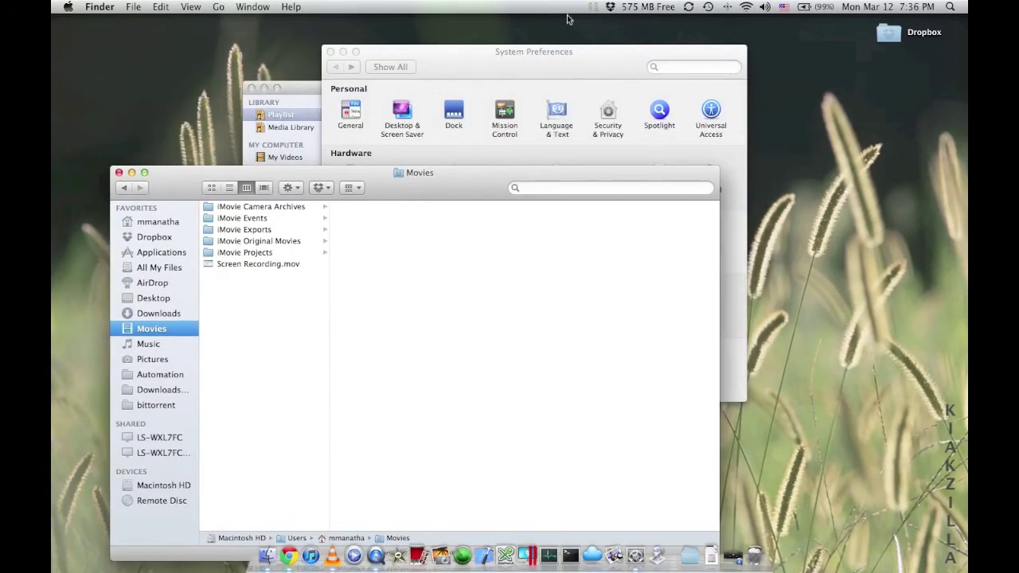
click(548, 58)
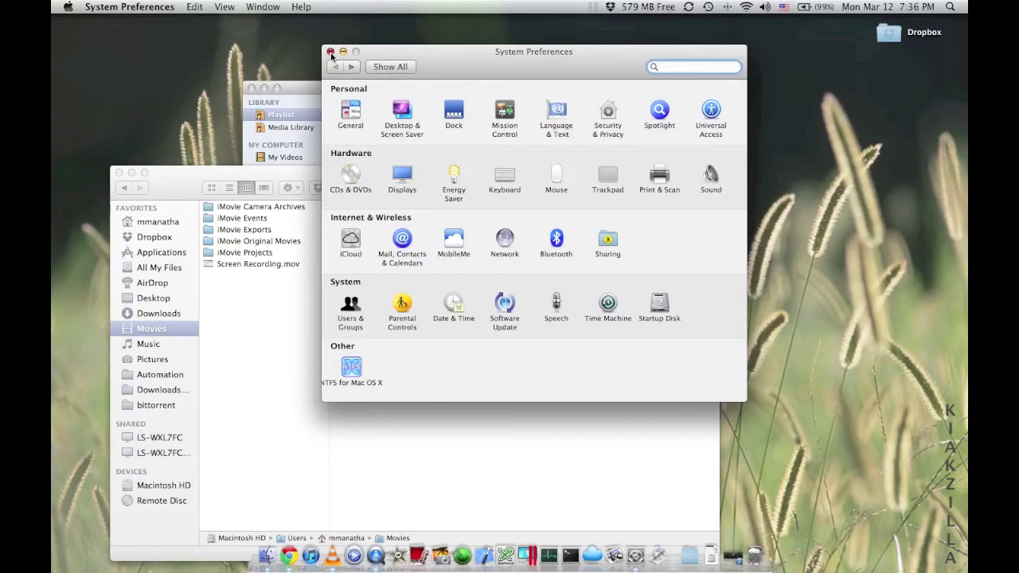
- In the Mission Control preferences, assign Mission Control to the screen's upper-left hot corner
click(508, 118)
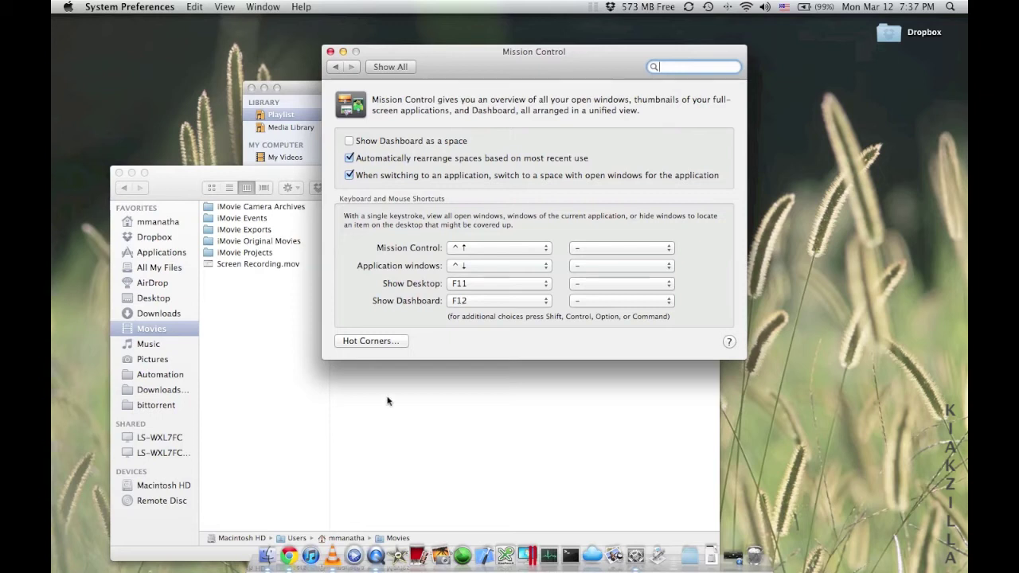
click(390, 348)
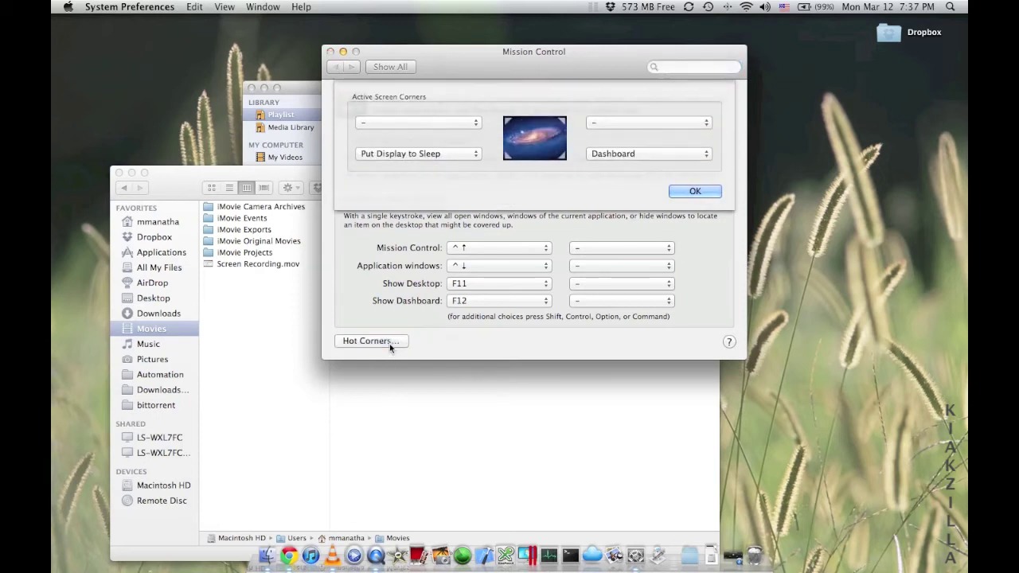
click(475, 125)
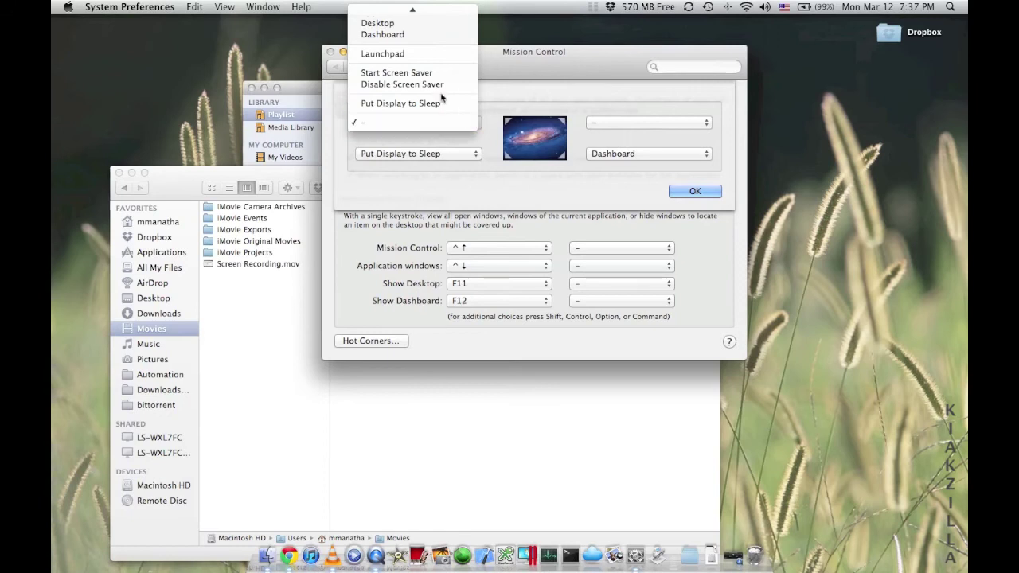
scroll(443, 96, up, 1)
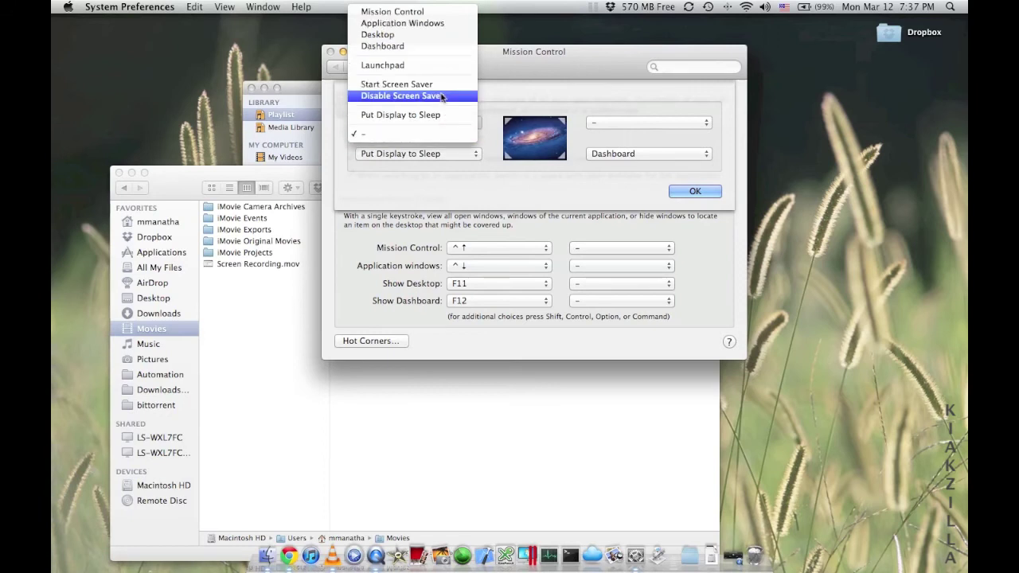
click(419, 14)
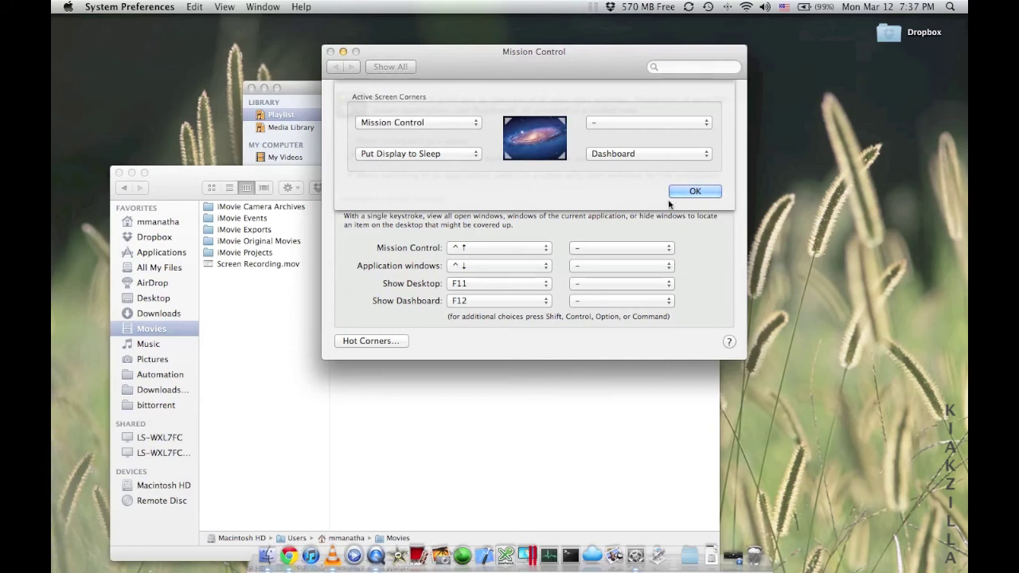
click(693, 191)
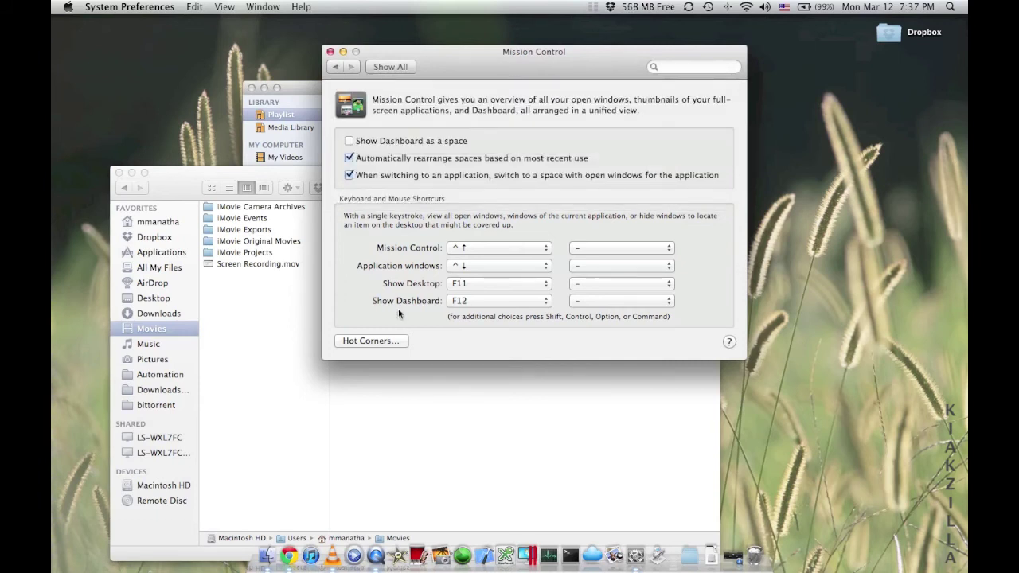
- Trigger Mission Control from the upper-left hot corner, return to its preferences, and set that corner's action to none (–)
mouse_move(52, 5)
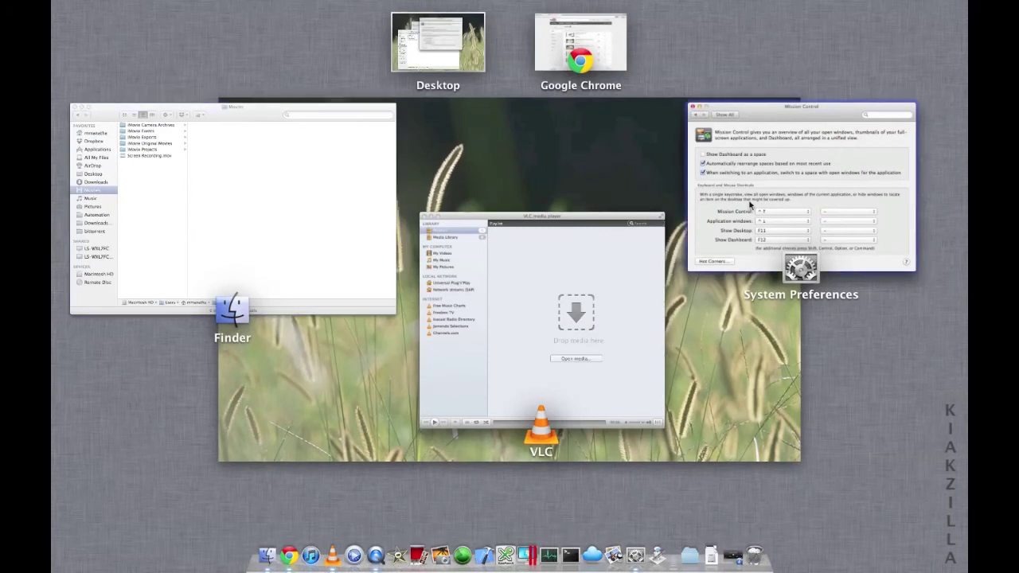
click(809, 156)
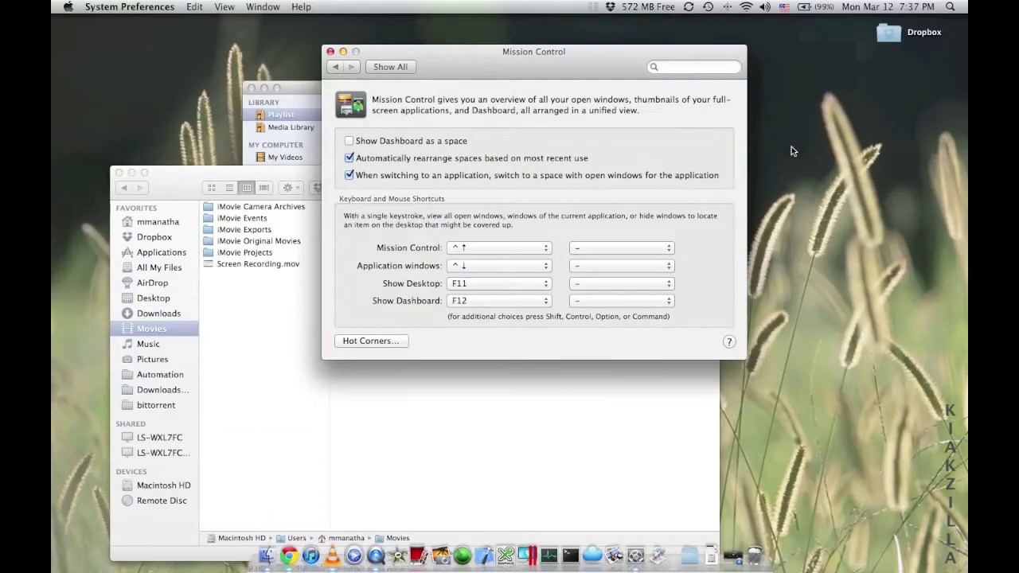
click(393, 341)
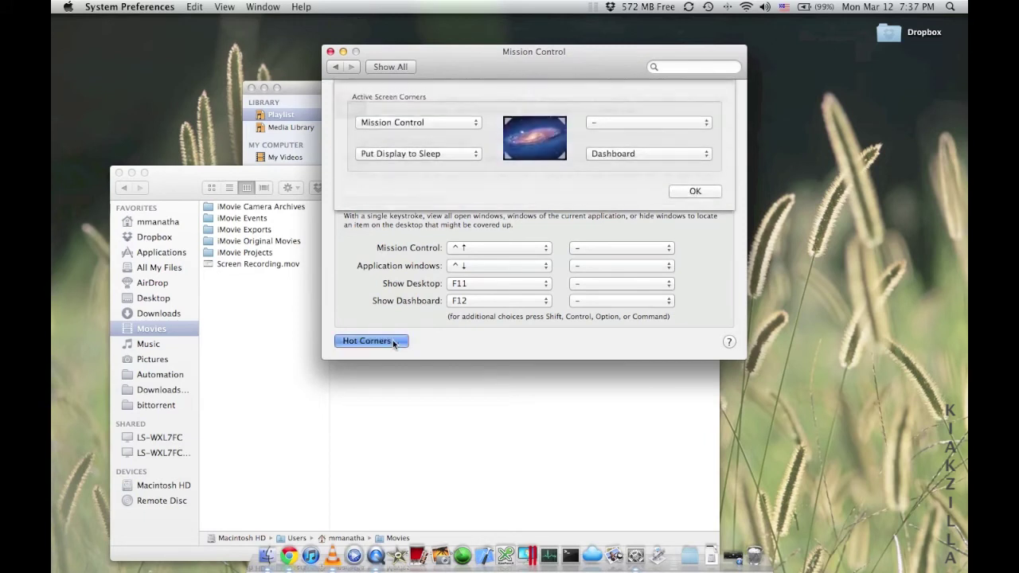
click(471, 123)
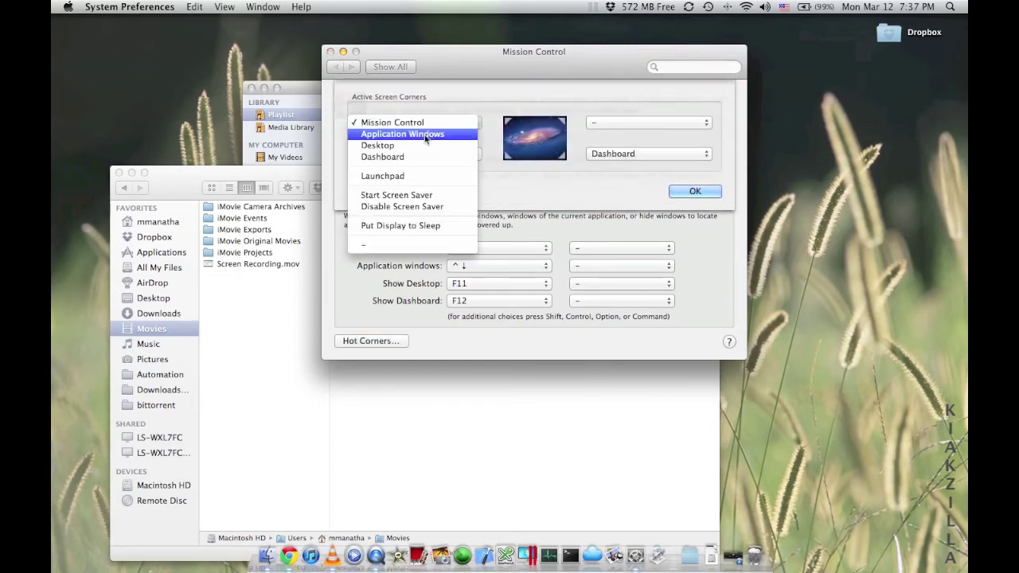
click(406, 245)
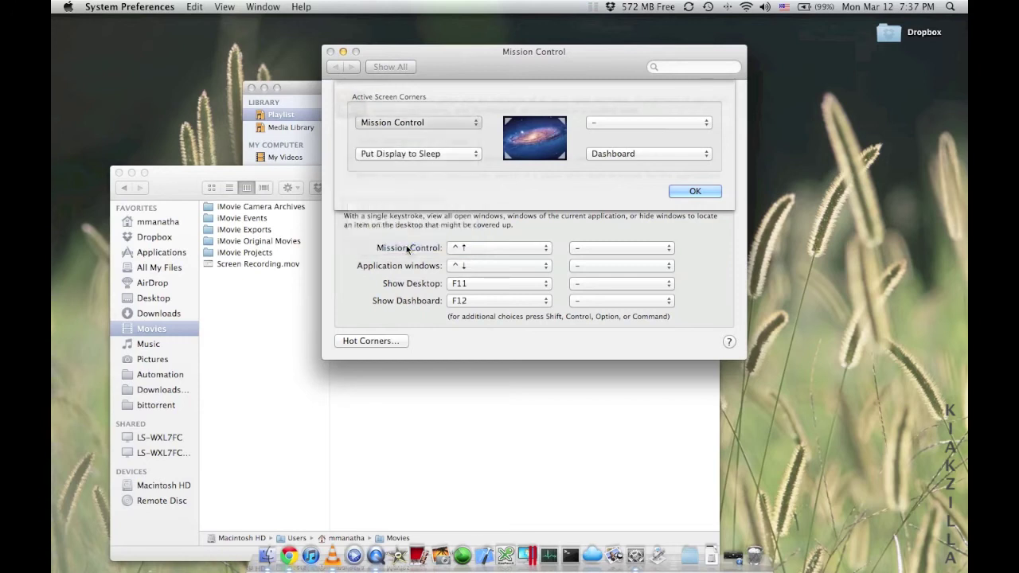
click(695, 192)
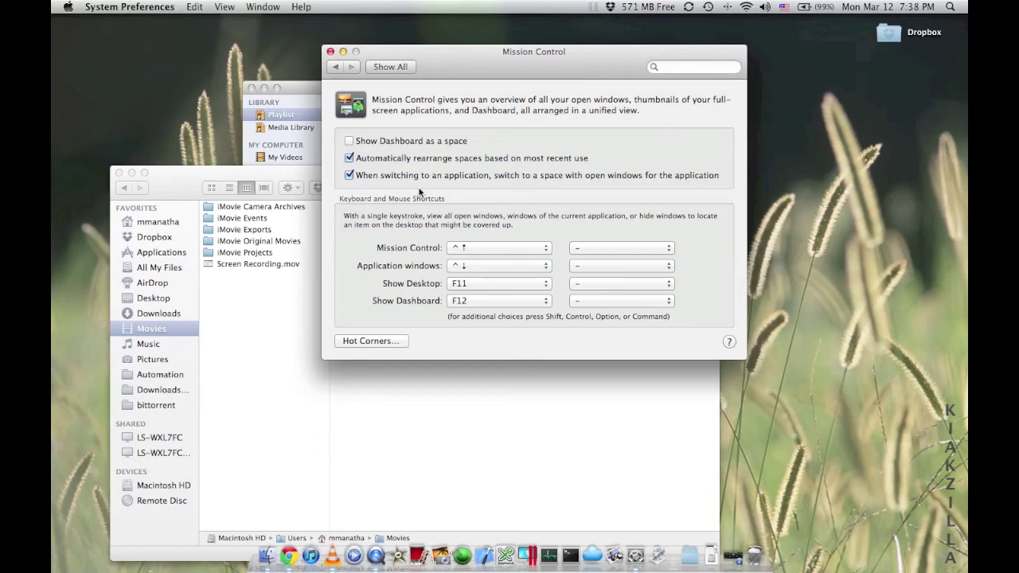
- Show all open windows in Mission Control and return to the Mission Control preferences
key(ctrl+Up)
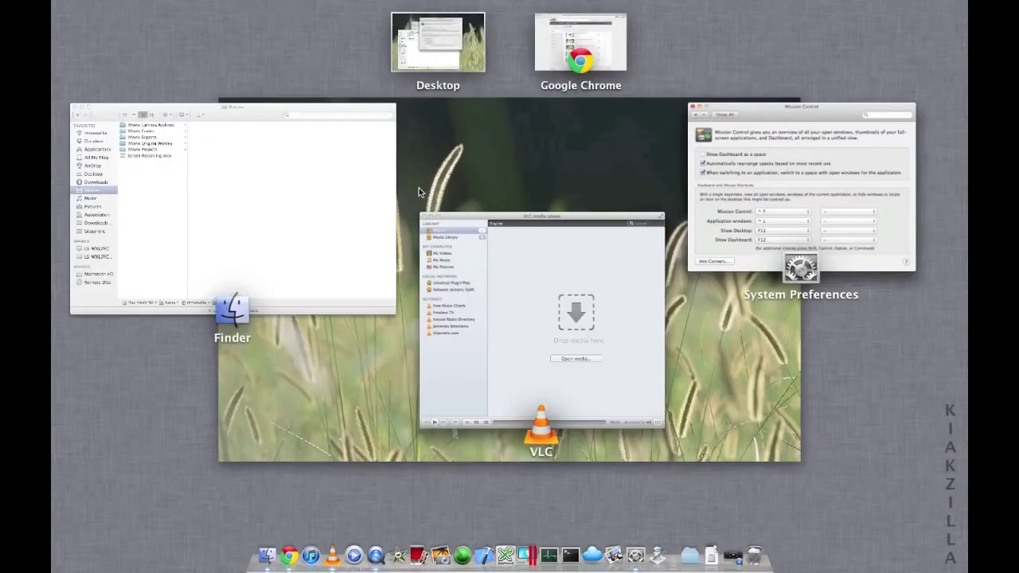
key(ctrl+Up)
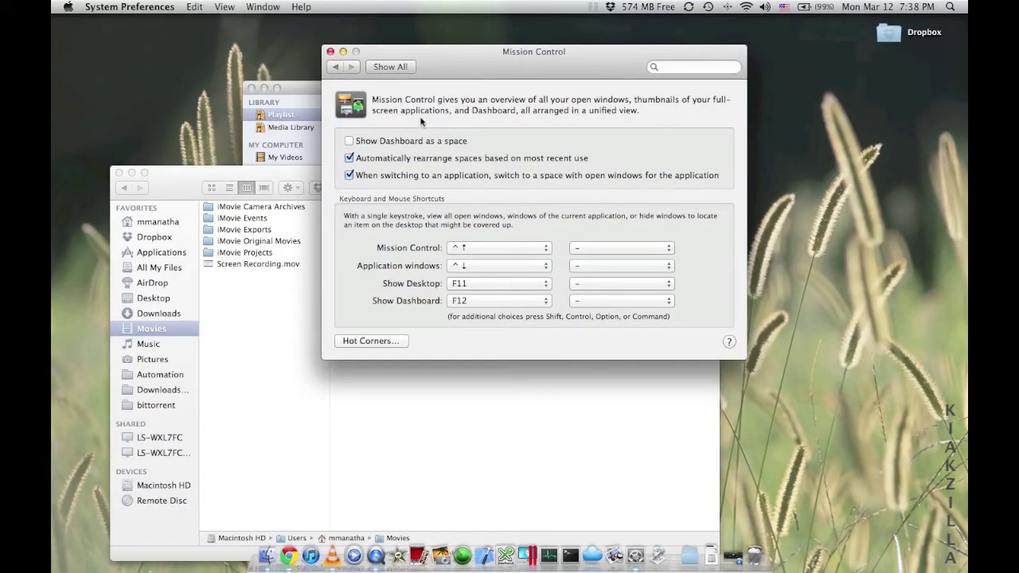
- Open the Trackpad preferences, preview the four-finger Mission Control gesture, and show and dismiss Mission Control
click(336, 68)
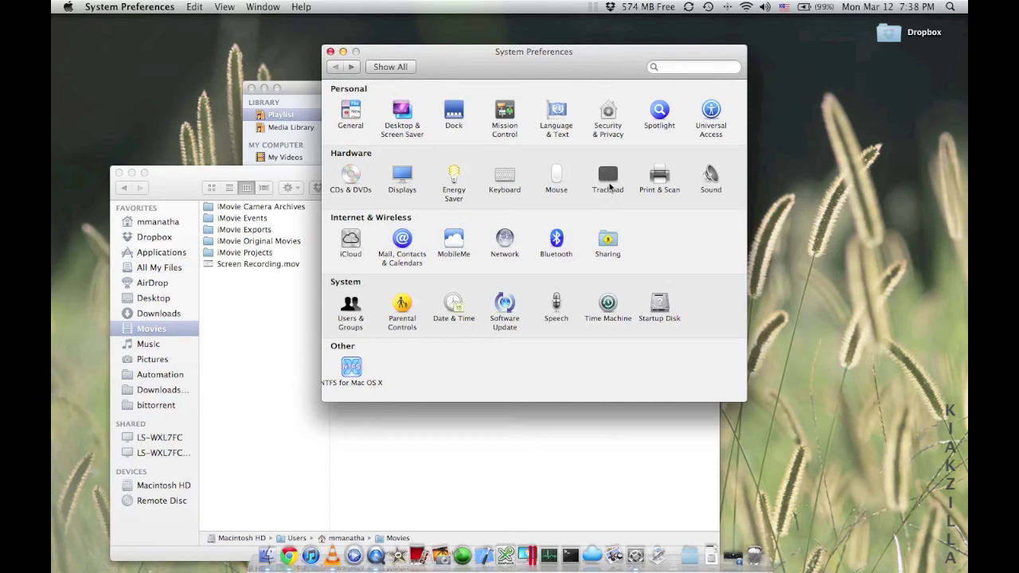
click(606, 181)
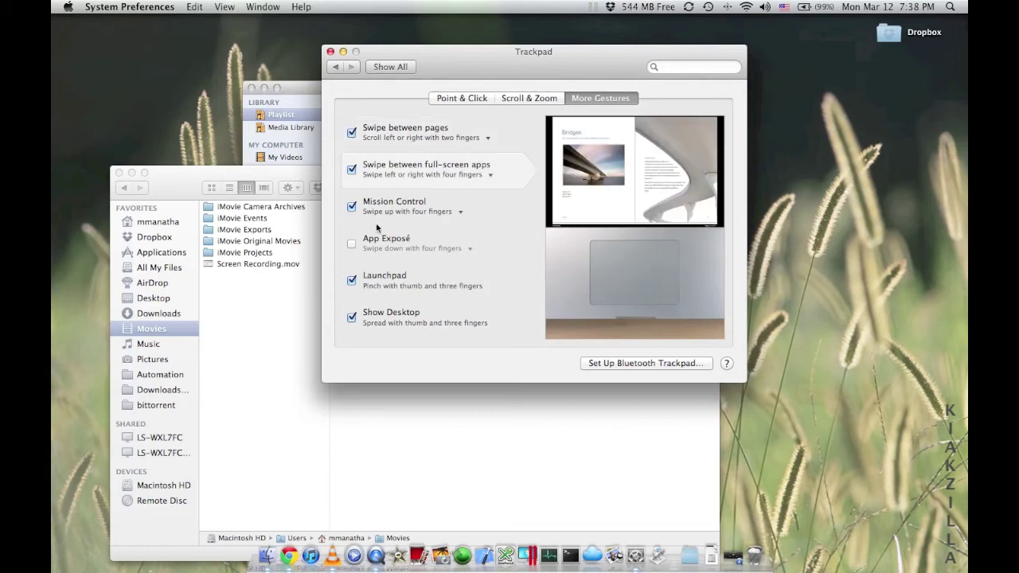
mouse_move(387, 219)
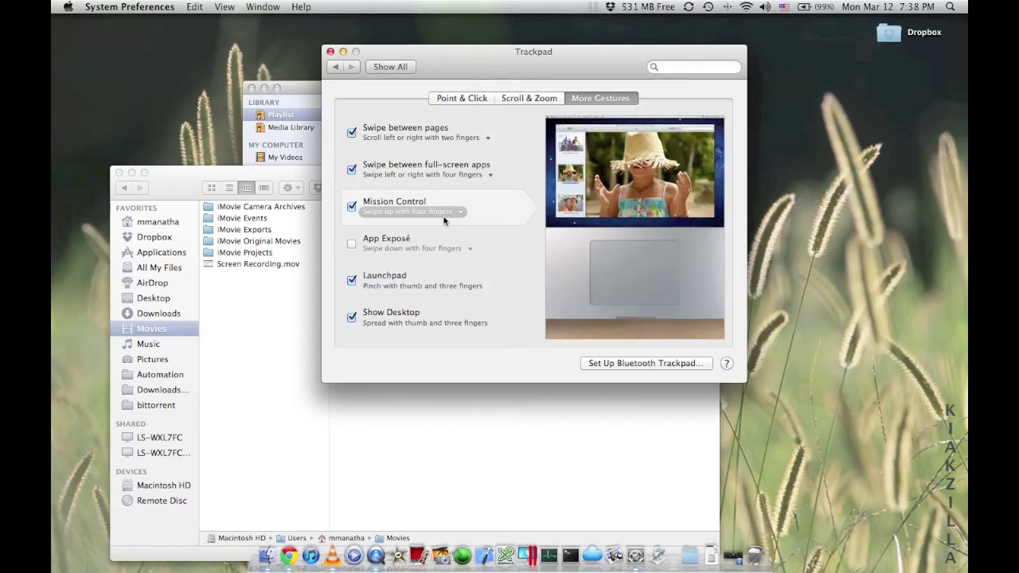
key(ctrl+Up)
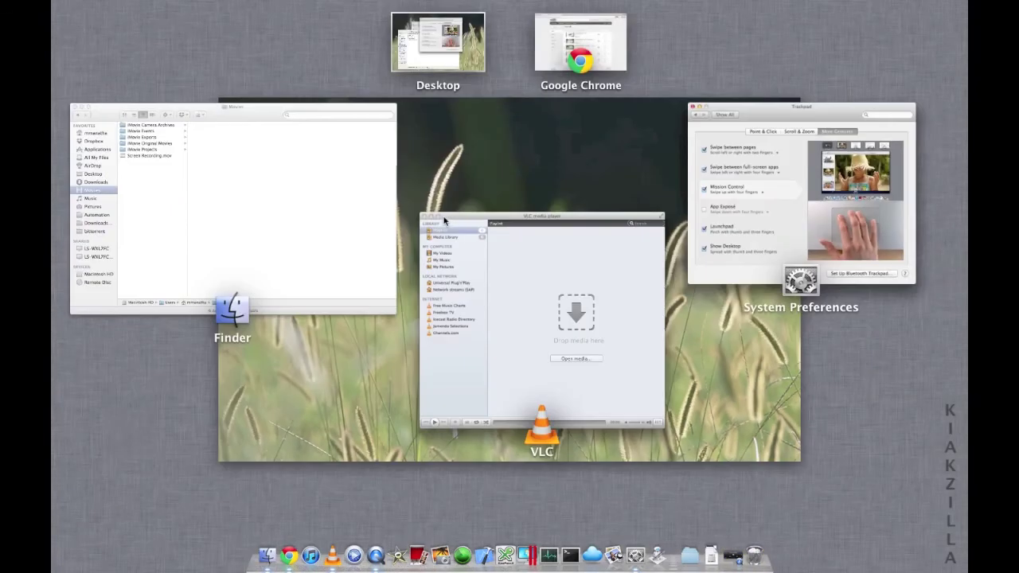
key(ctrl+Up)
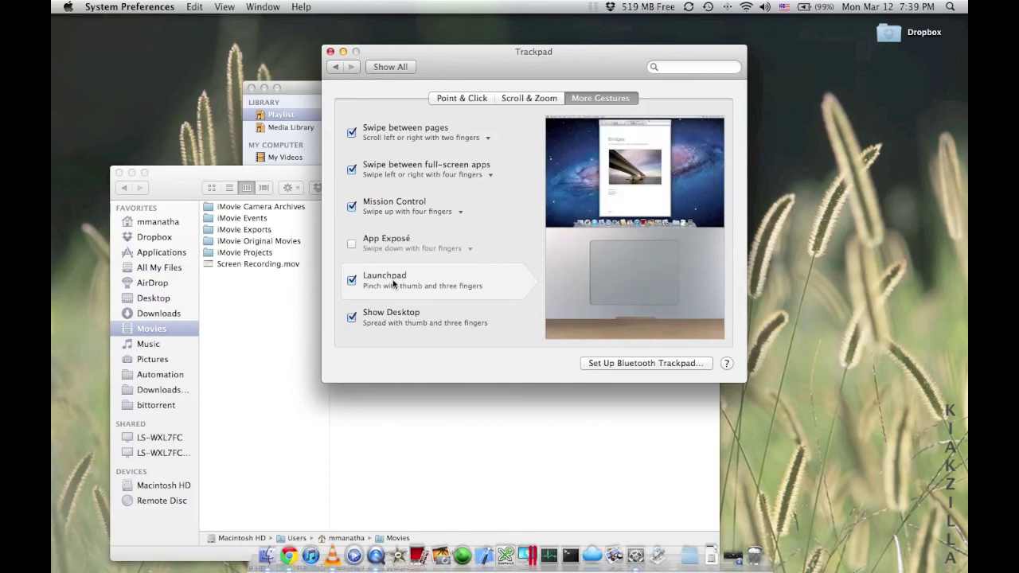
- Show Launchpad, close its System folder, and return to the Trackpad preferences
key(F4)
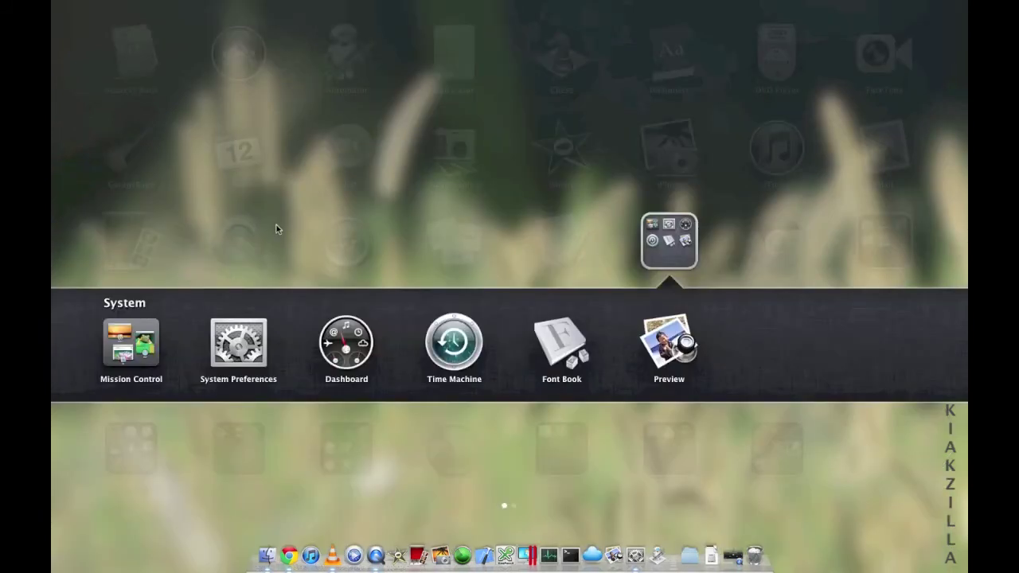
click(276, 224)
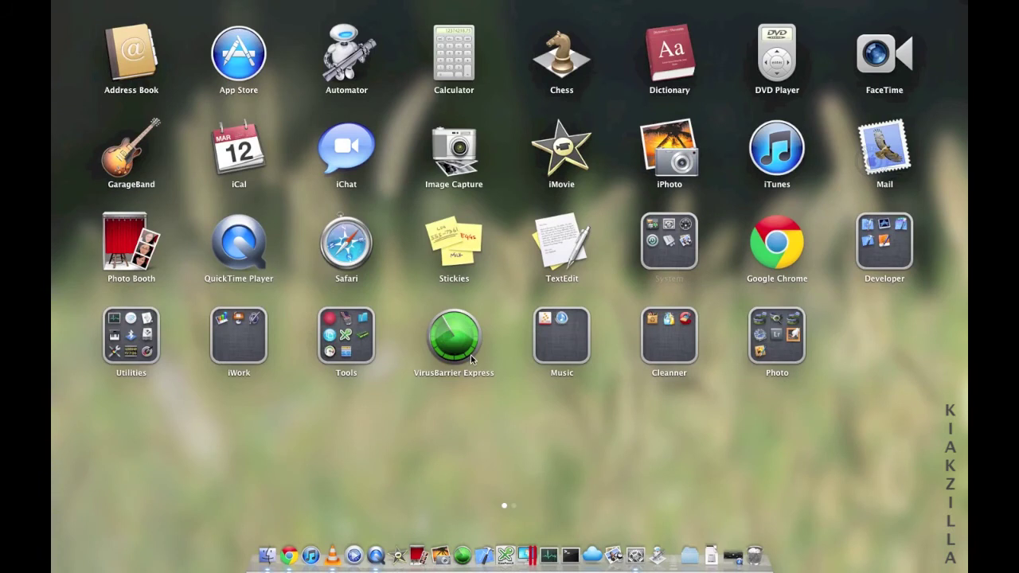
click(620, 435)
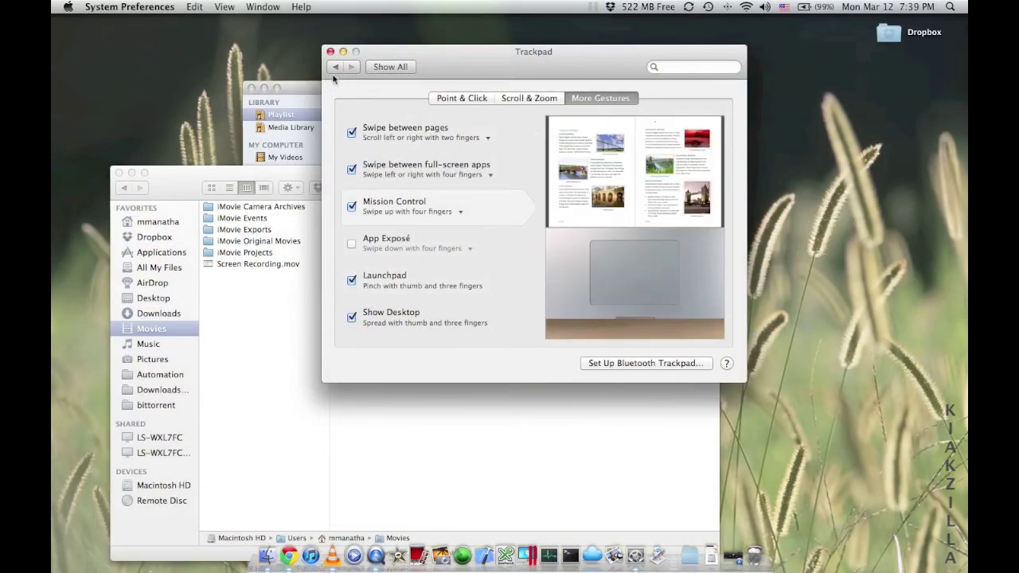
- Return to the overview of all preferences and move the System Preferences window off the VLC window
click(389, 67)
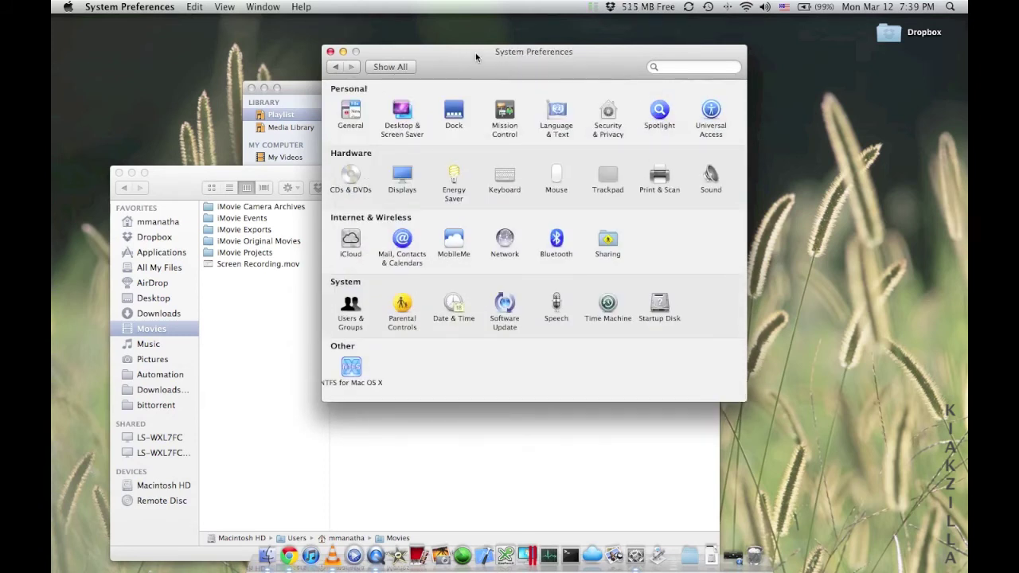
drag(478, 55, 642, 130)
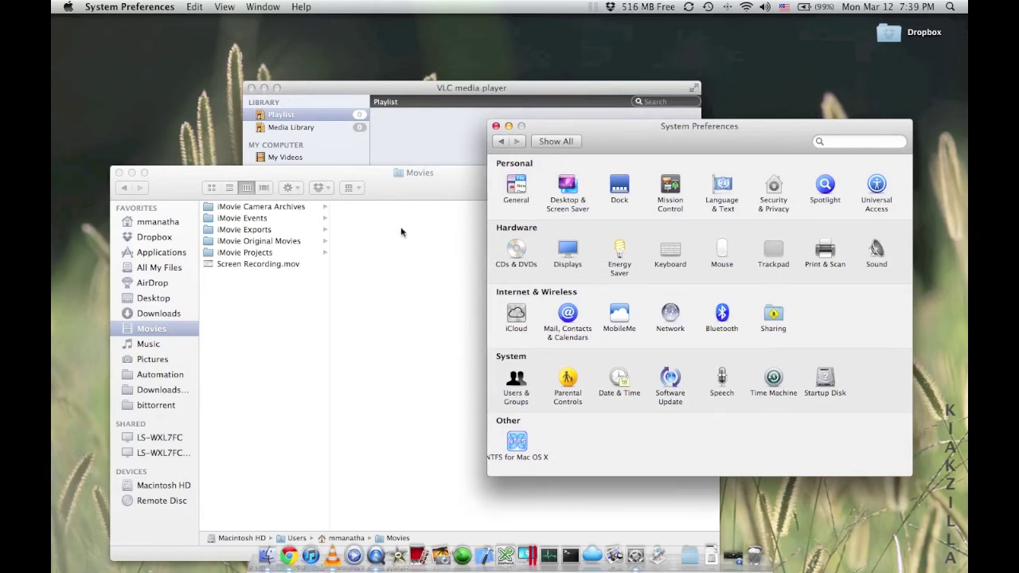
- In Mission Control, move the VLC window to a new desktop and browse the spaces up to Desktop 2
key(ctrl+Up)
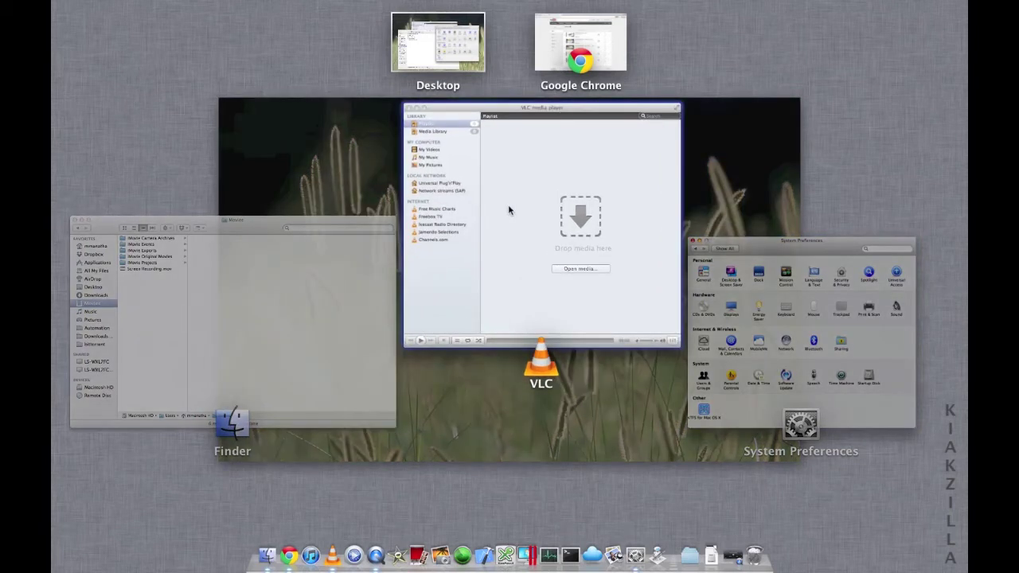
drag(509, 210, 698, 39)
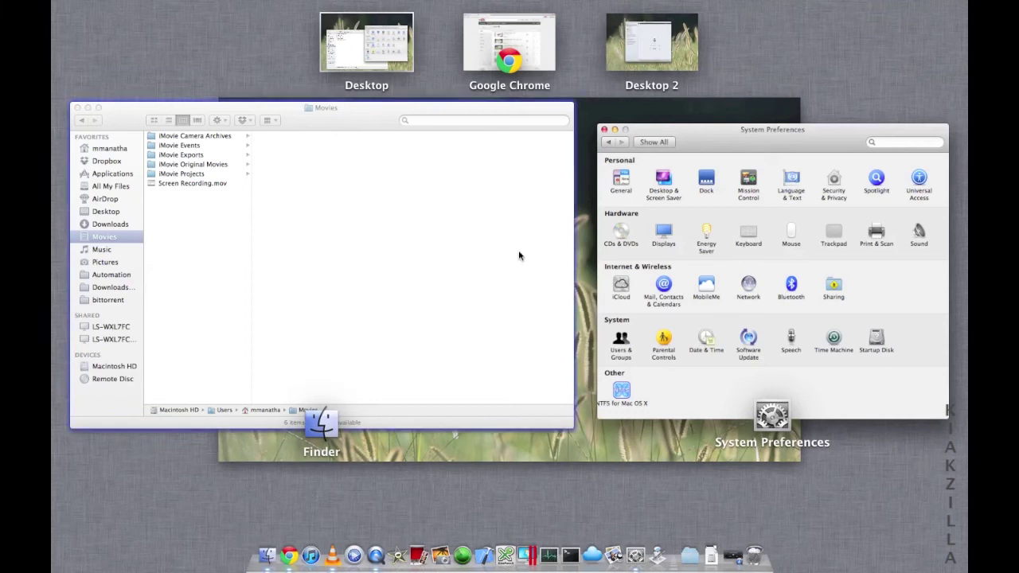
key(ctrl+Right)
key(ctrl+Left)
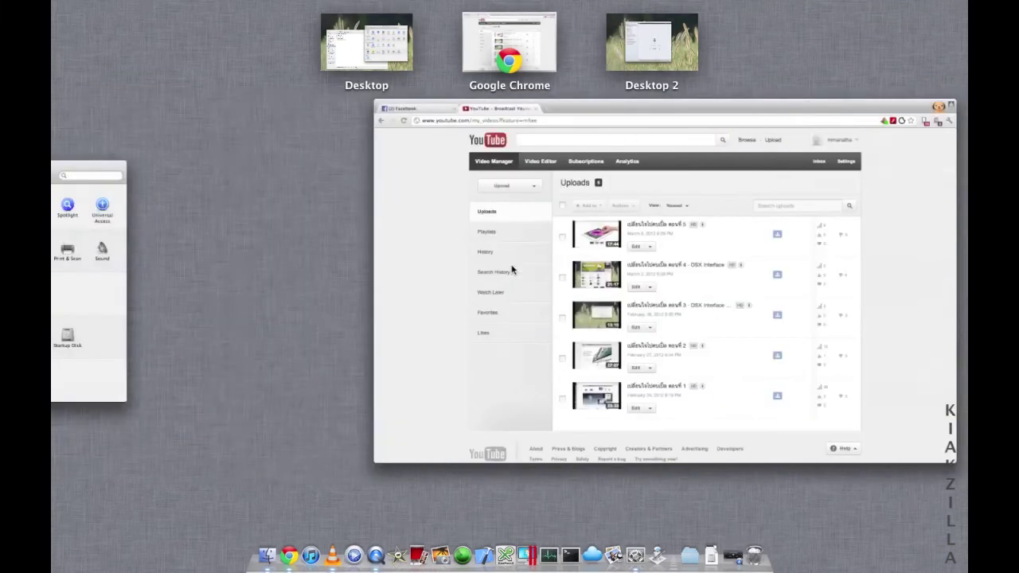
key(ctrl+Right)
key(ctrl+Right)
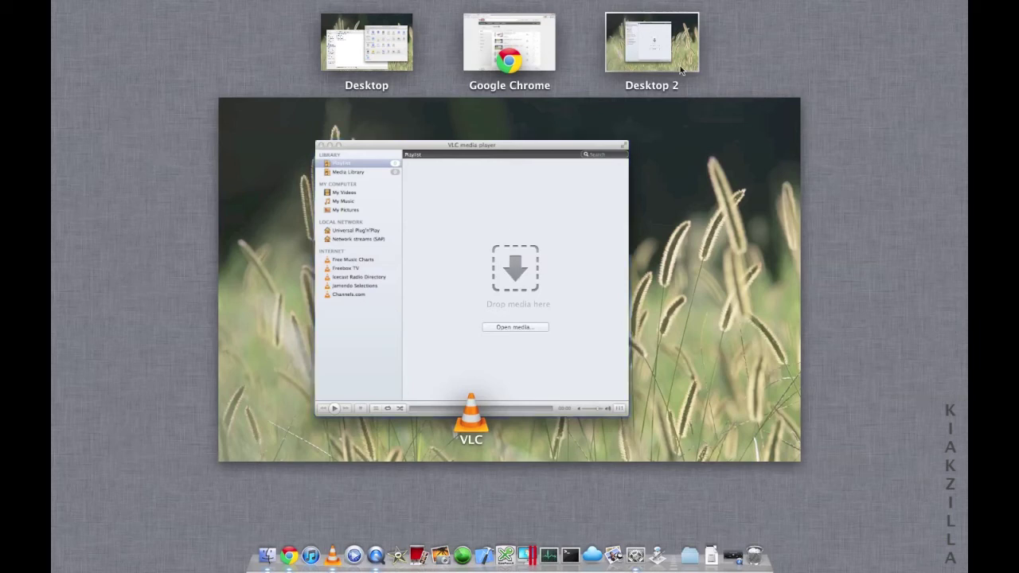
- Move Desktop 2 ahead of Google Chrome in Mission Control and try to reorder the first desktop
mouse_move(617, 54)
drag(617, 54, 467, 39)
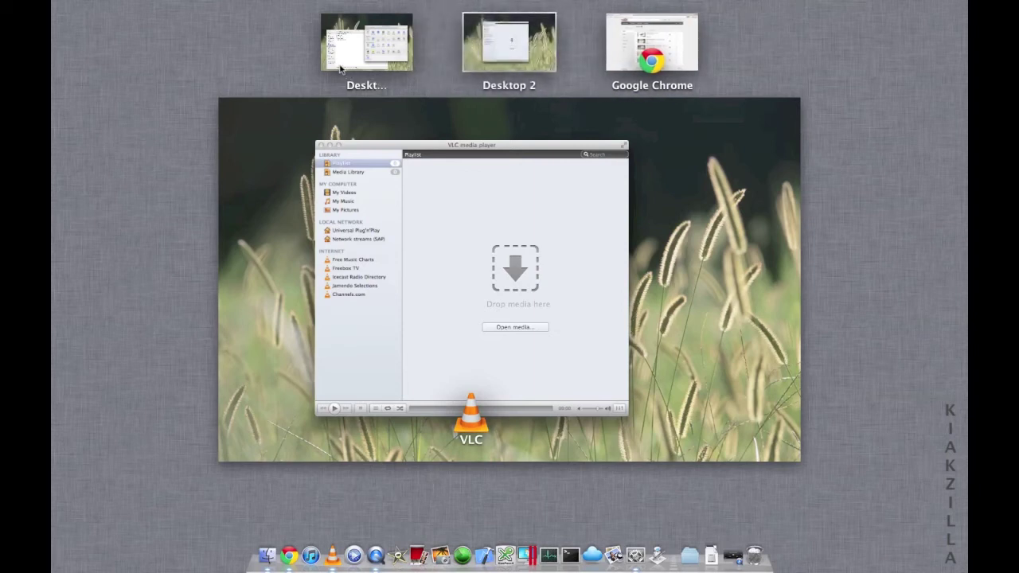
drag(352, 58, 439, 71)
mouse_move(492, 43)
mouse_down()
mouse_move(726, 39)
mouse_move(486, 48)
mouse_up()
- Switch to the first desktop, show Mission Control again, and go to the full-screen Google Chrome space
mouse_move(455, 30)
click(357, 41)
key(ctrl+Up)
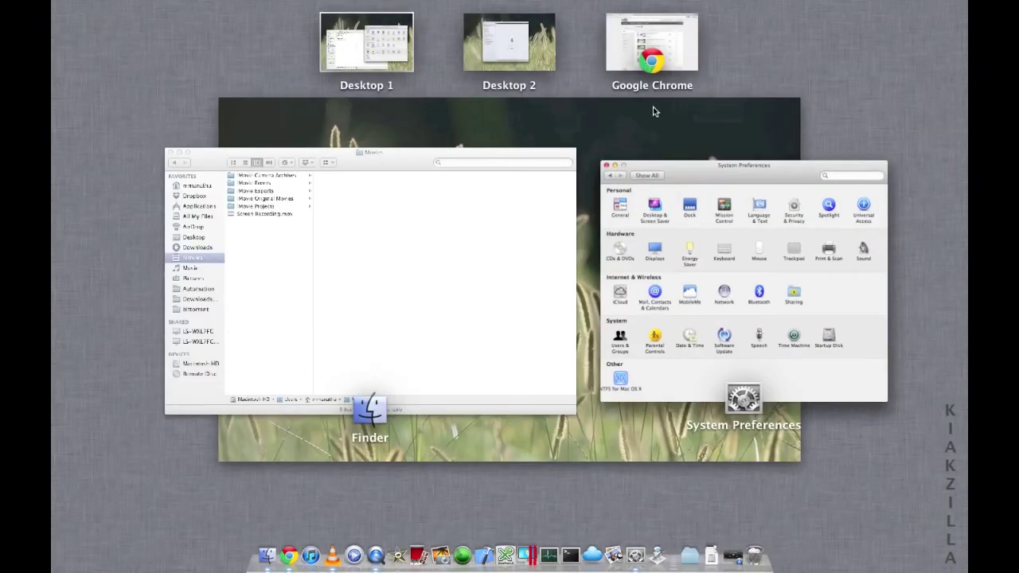
click(629, 68)
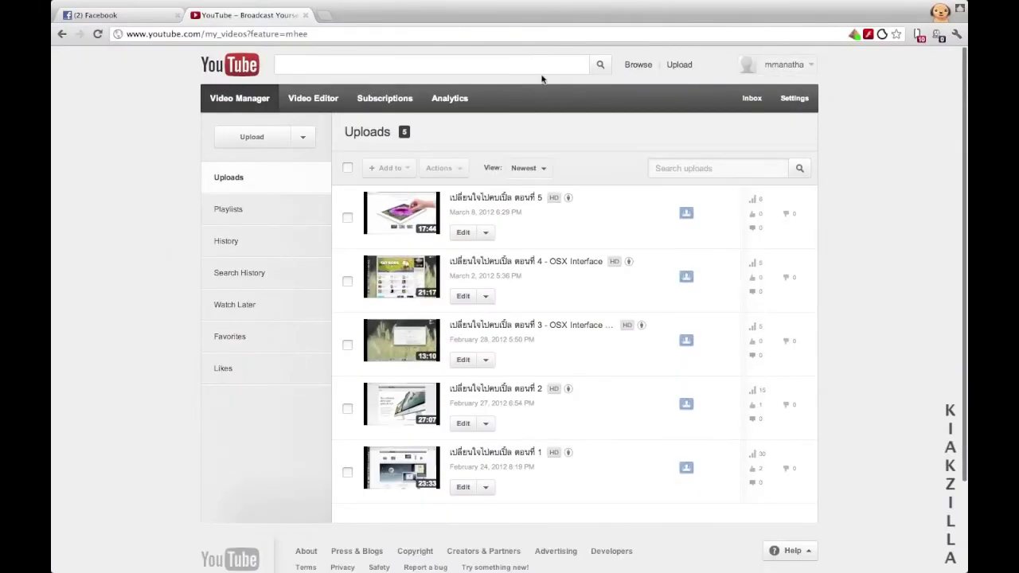
- Take the Google Chrome window out of full screen and put it back into full screen
mouse_move(754, 4)
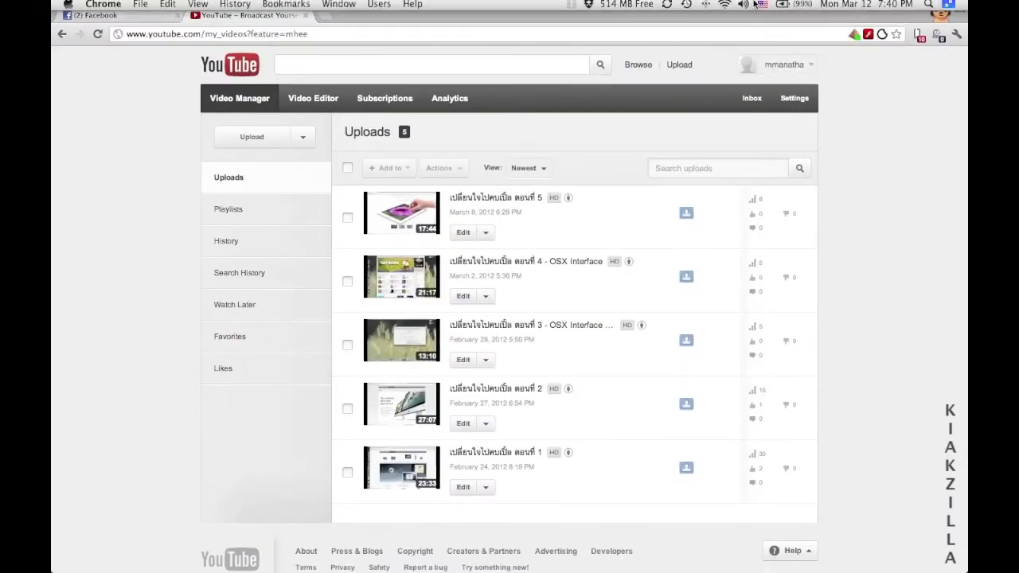
click(950, 7)
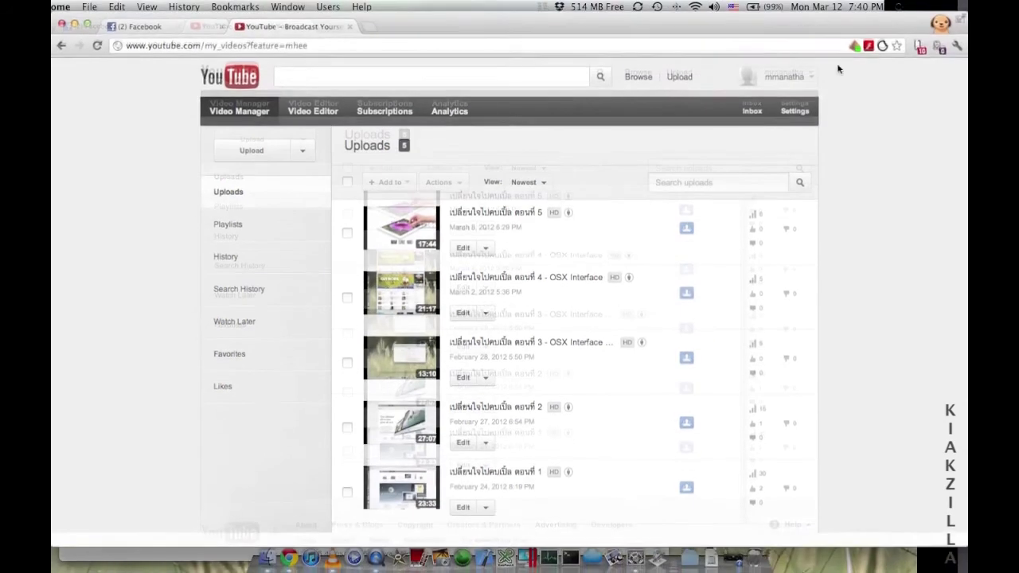
key(ctrl+Up)
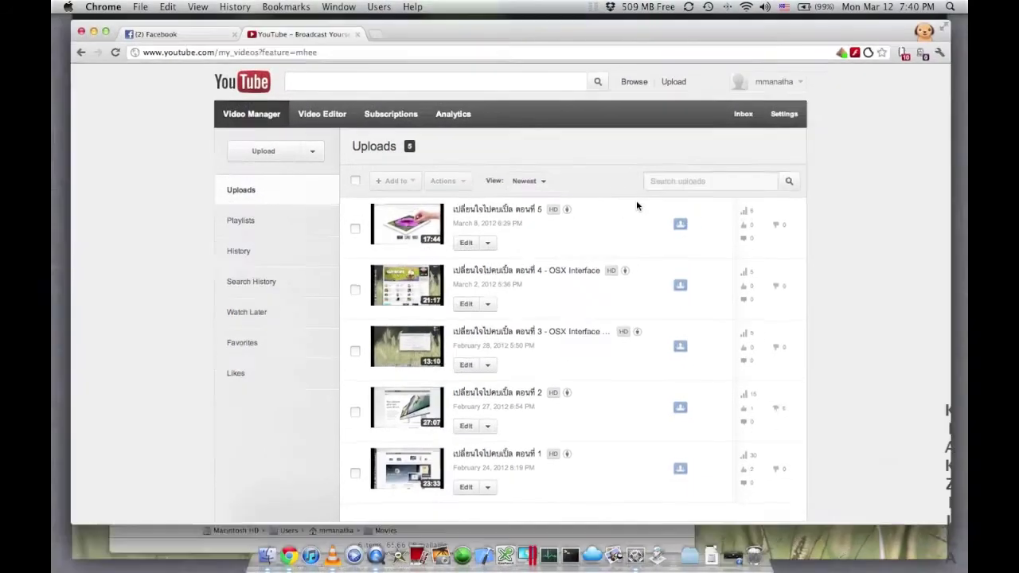
click(444, 44)
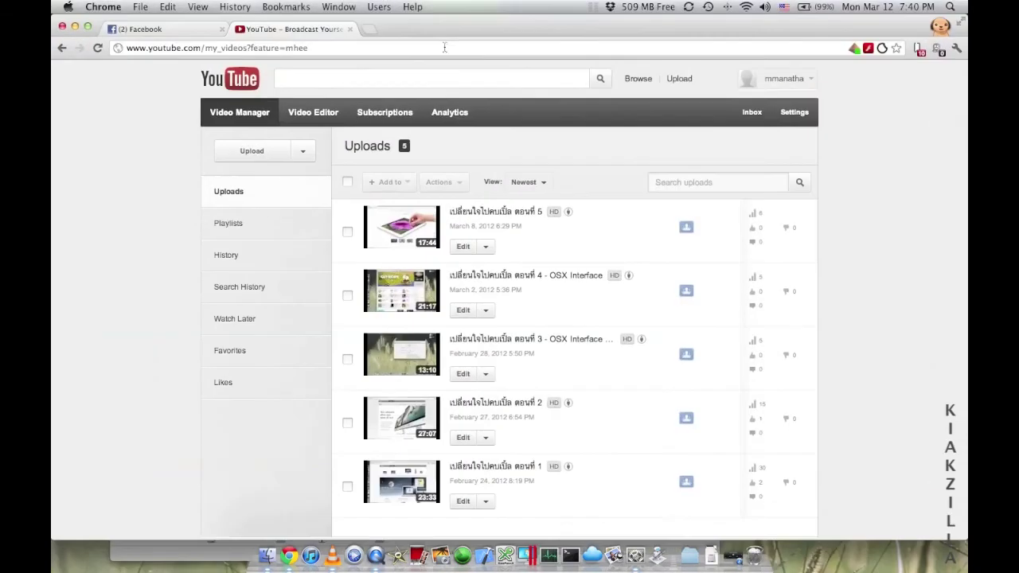
click(961, 27)
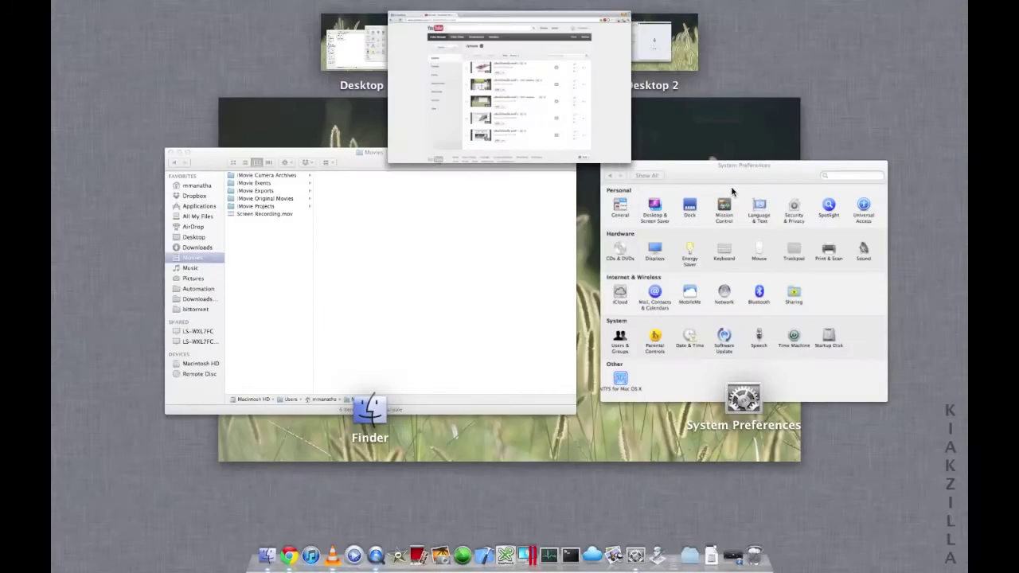
- Bring the System Preferences window forward through Mission Control and open the Mission Control preferences
key(F3)
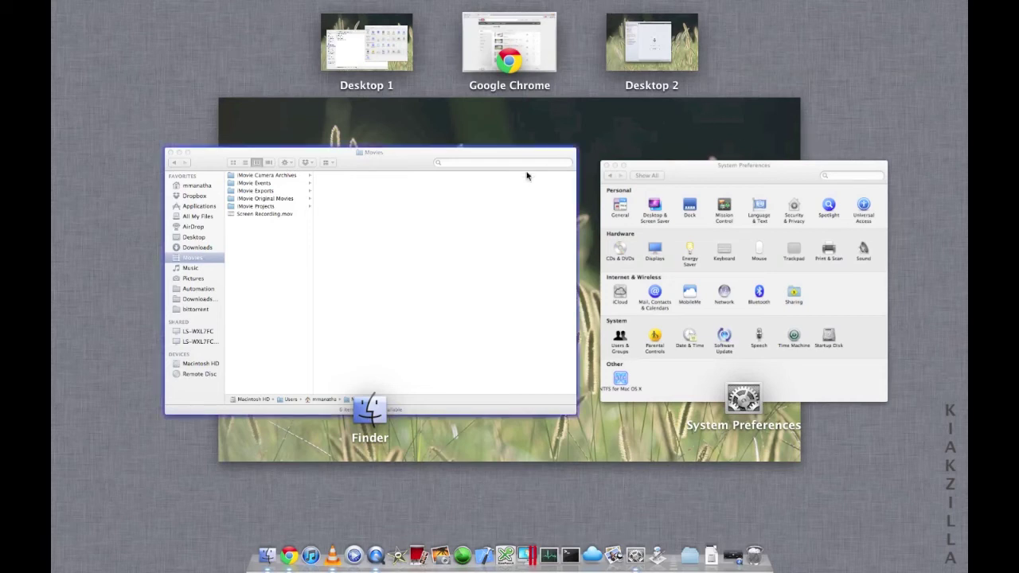
click(734, 196)
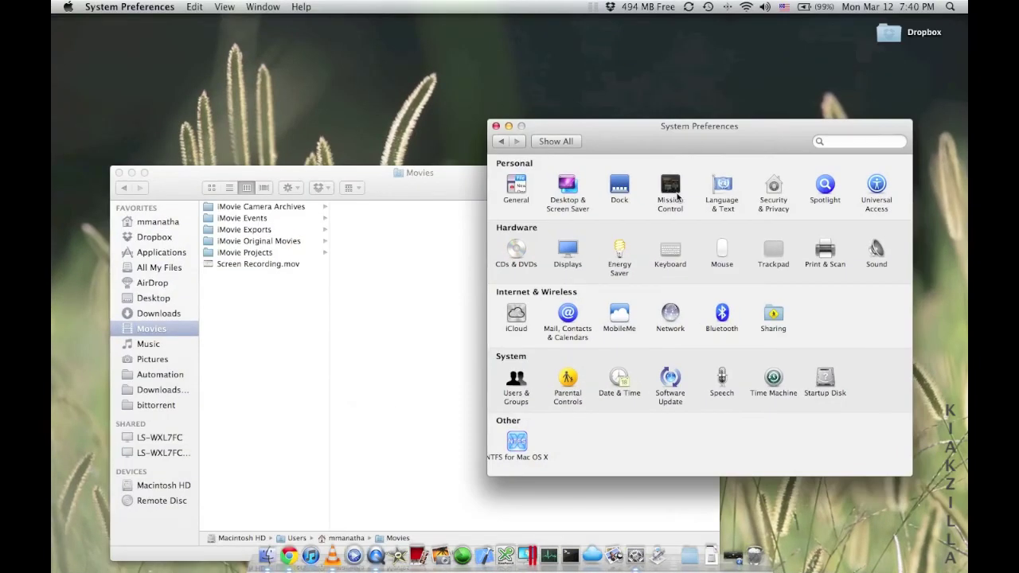
click(677, 195)
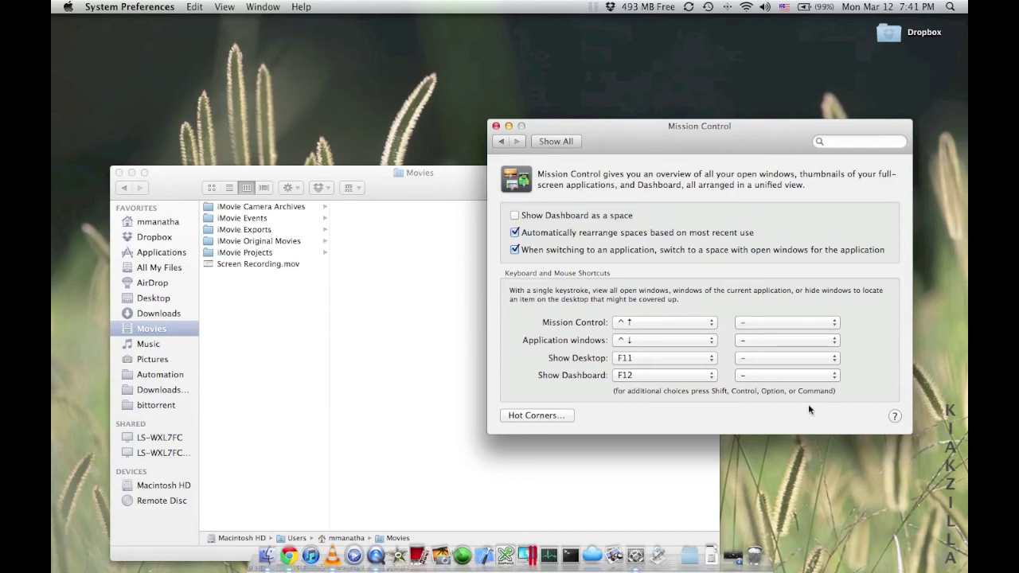
- Show and dismiss the Dashboard widgets, and review the active screen corners in the Hot Corners settings
key(F12)
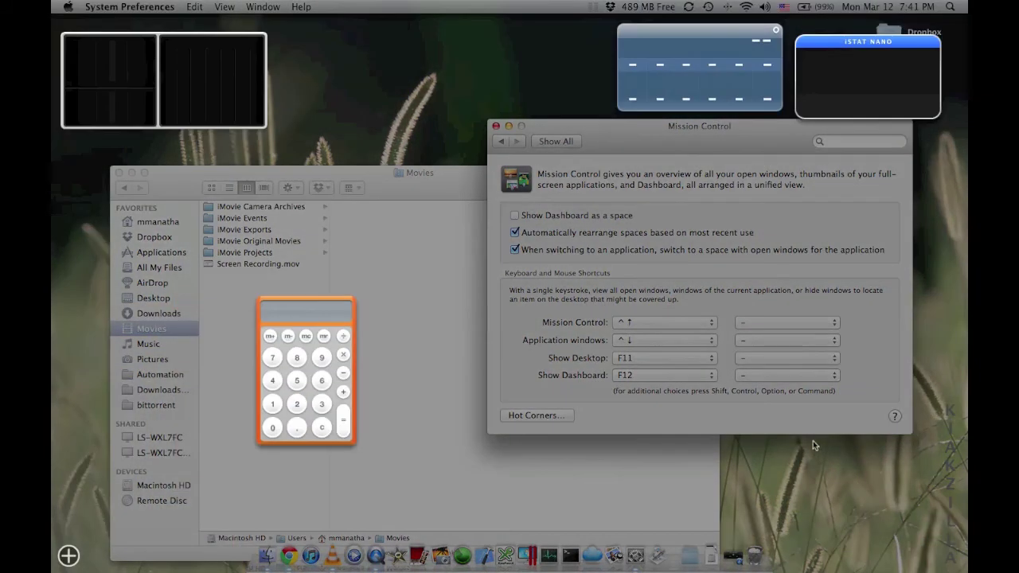
click(677, 34)
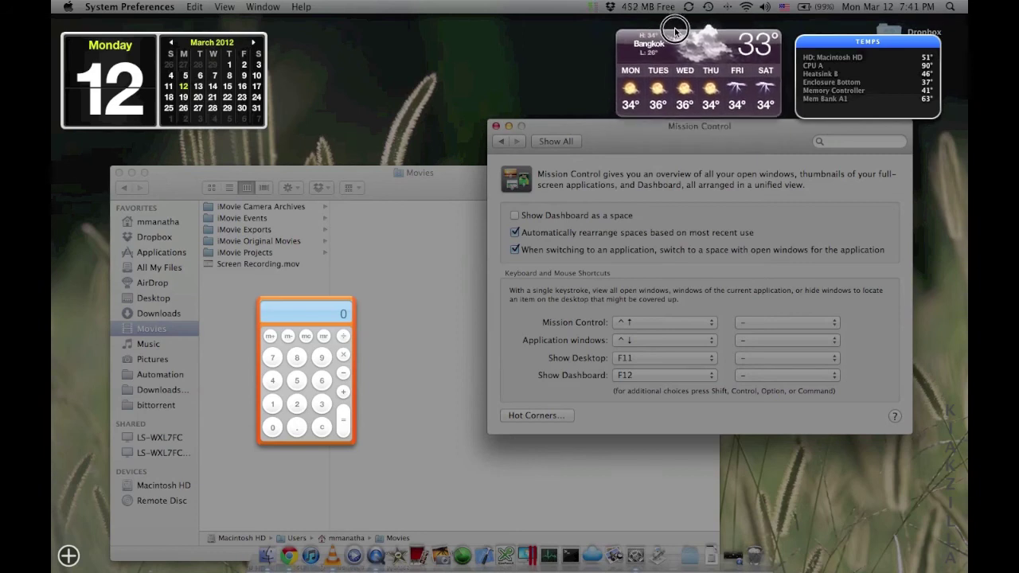
click(804, 41)
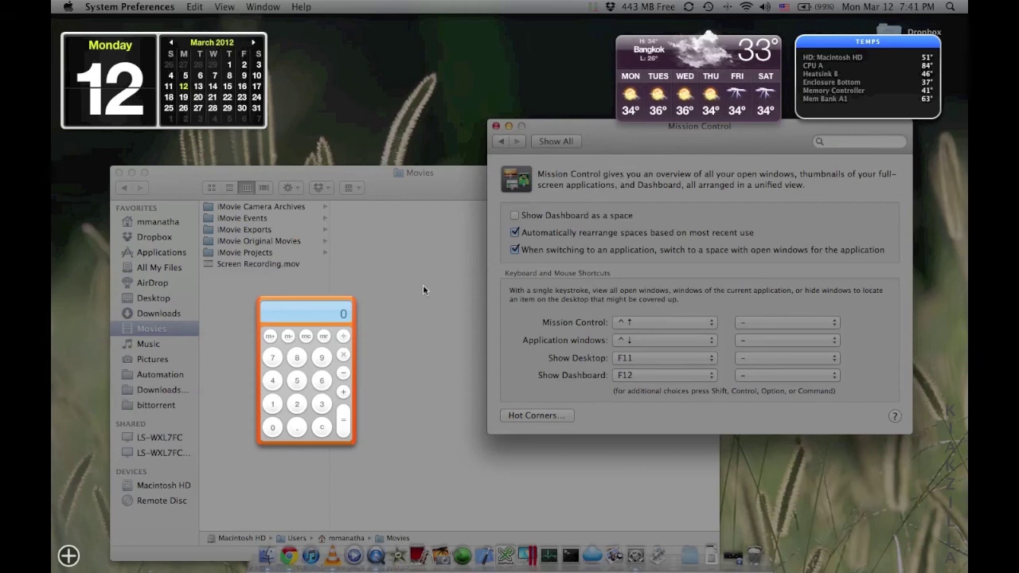
click(418, 113)
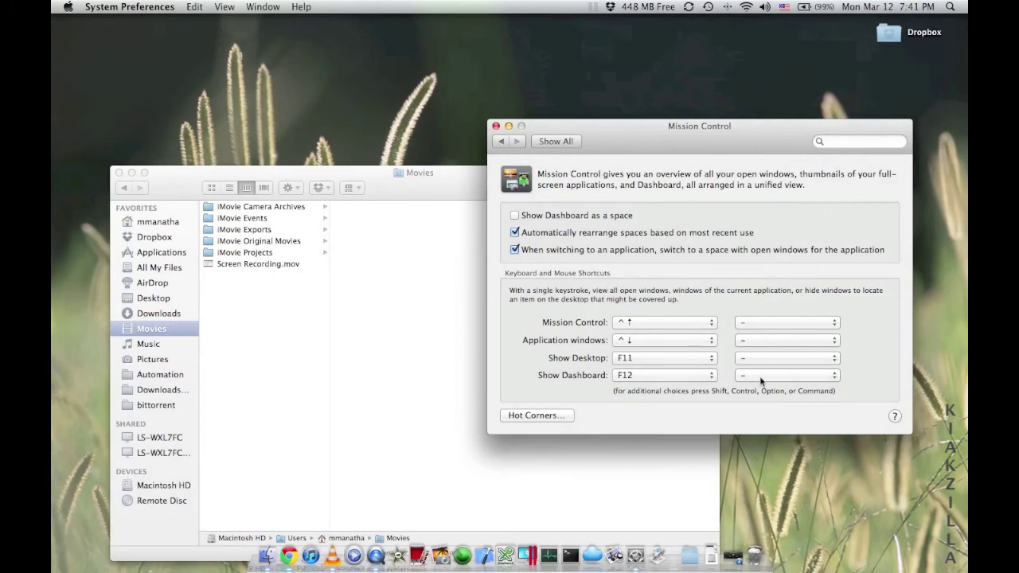
click(560, 422)
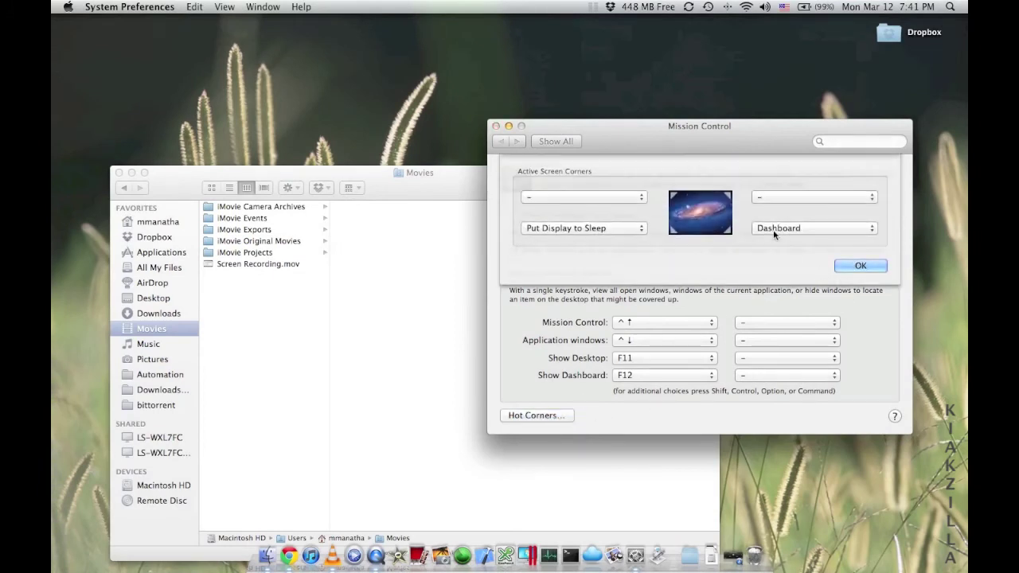
click(861, 266)
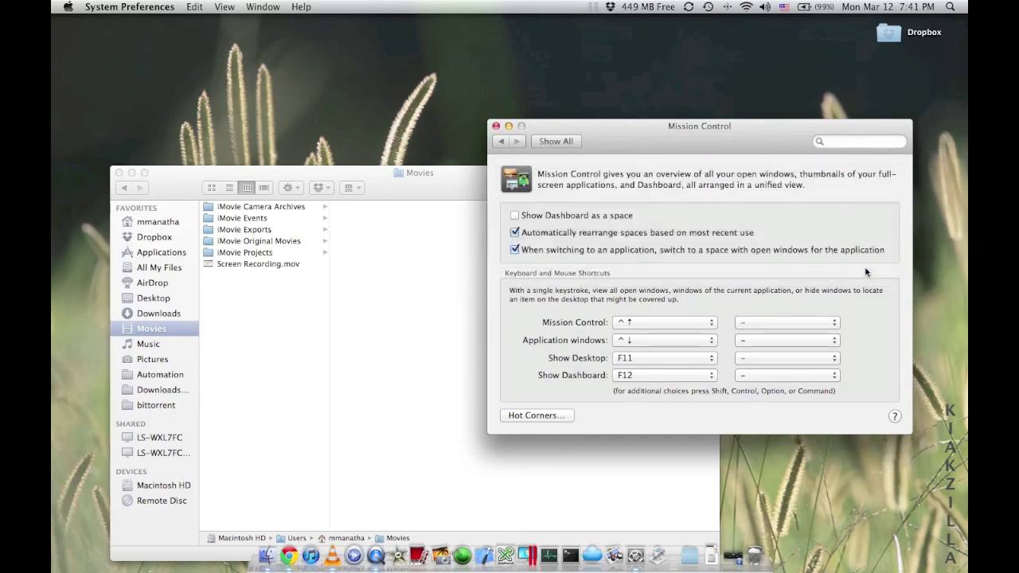
- Enable Show Dashboard as a space and check the Dashboard space in Mission Control
click(516, 216)
key(ctrl+Up)
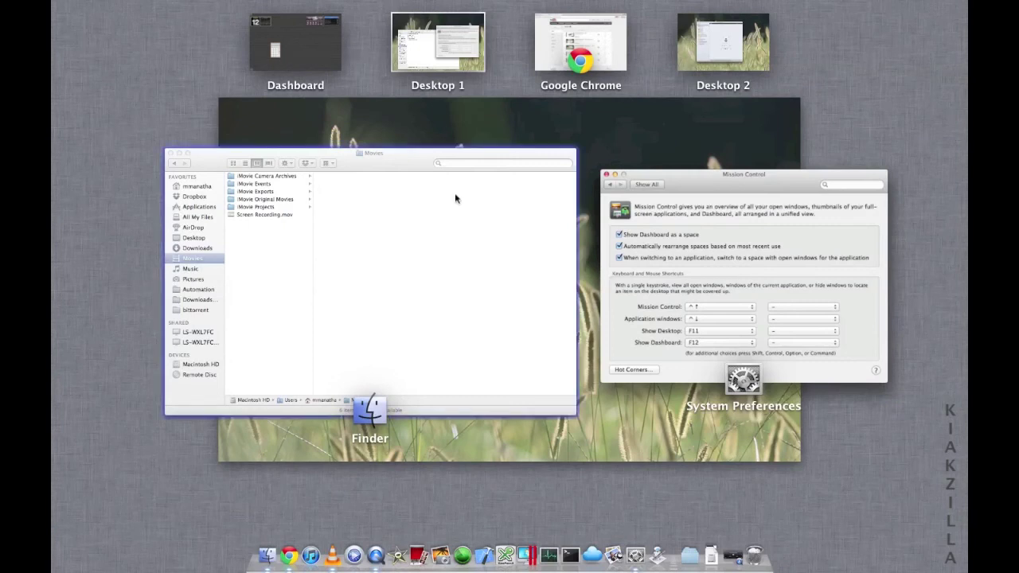
key(ctrl+Left)
key(ctrl+Right)
click(753, 212)
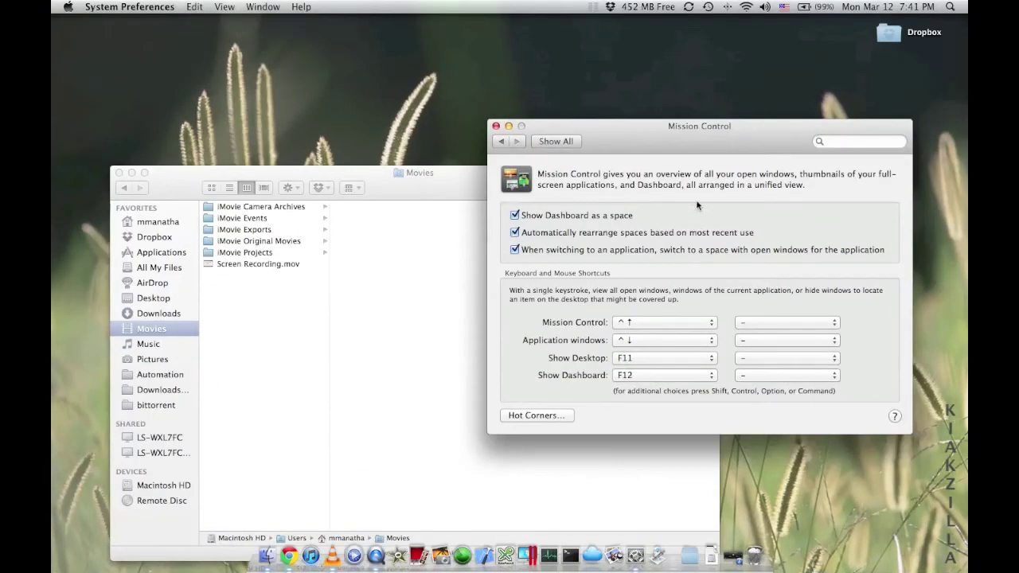
- Disable Show Dashboard as a space, check the spaces in Mission Control, and return to the Mission Control preferences
click(522, 219)
key(ctrl+Up)
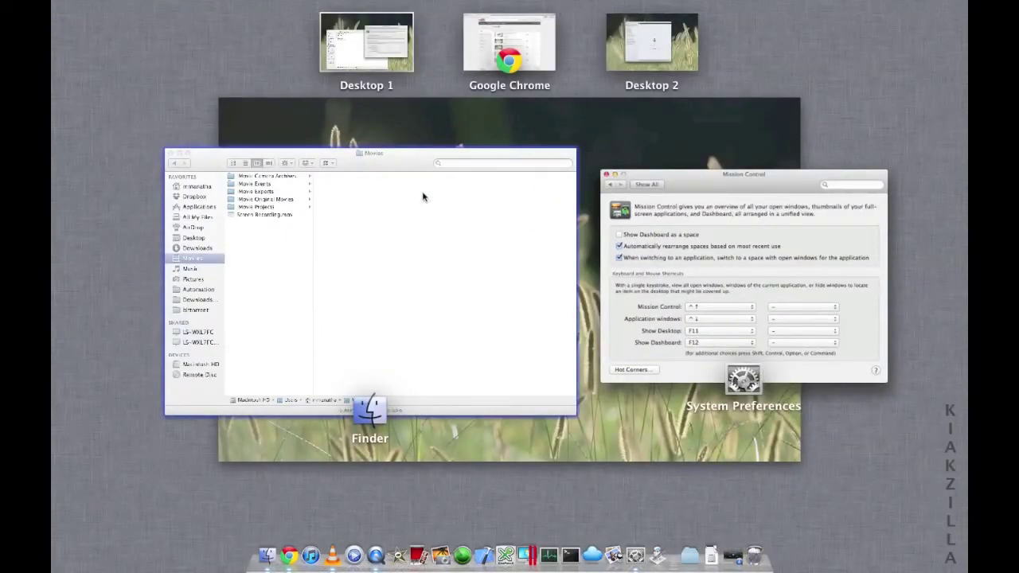
click(728, 310)
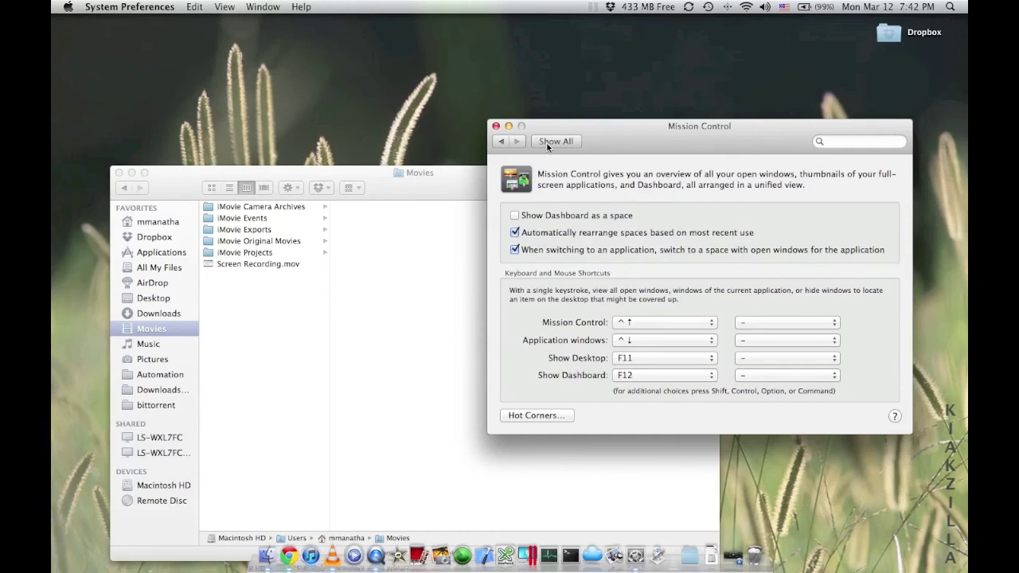
- Show and dismiss Mission Control, and use it again to switch to the full-screen Google Chrome space
key(ctrl+Up)
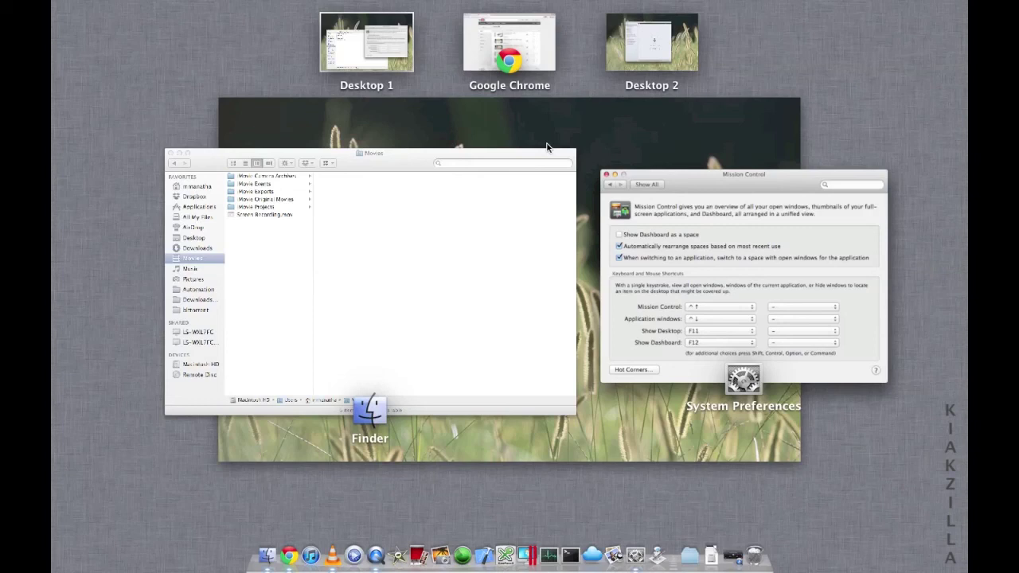
key(ctrl+Up)
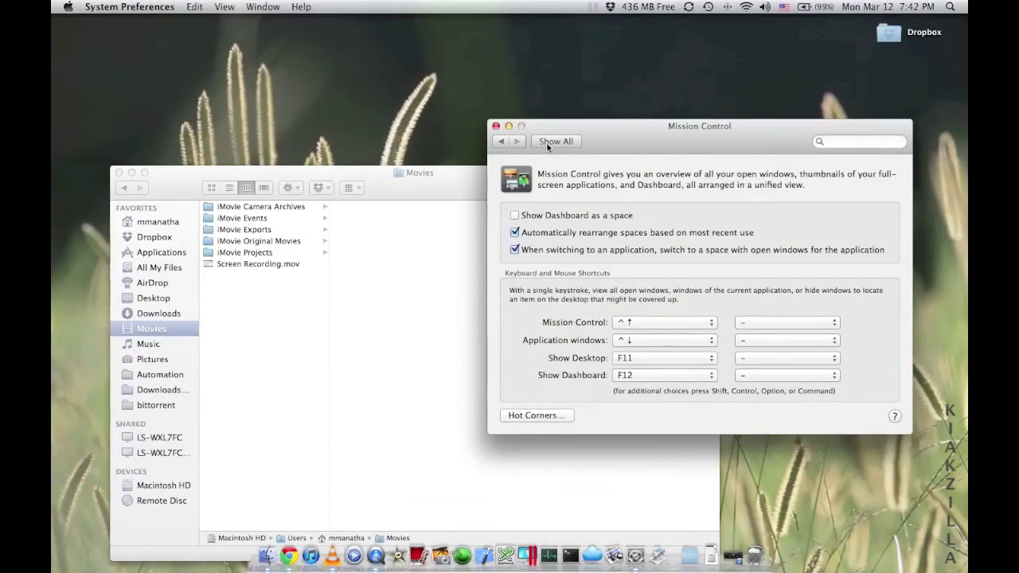
key(ctrl+Up)
click(518, 45)
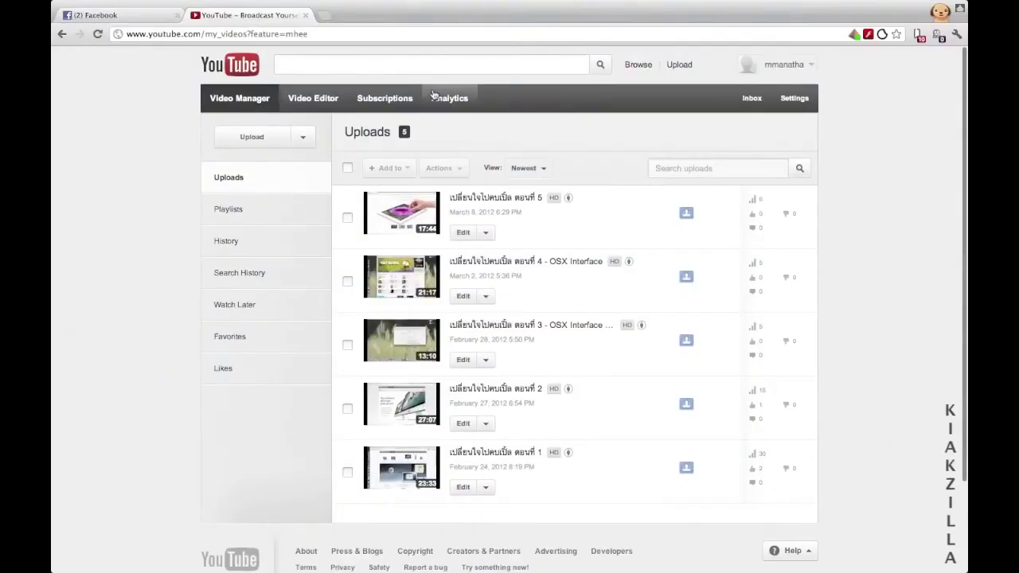
- Play the newest upload, episode 5, with its volume adjusted, and check its preview in Mission Control before returning to Google Chrome
click(404, 204)
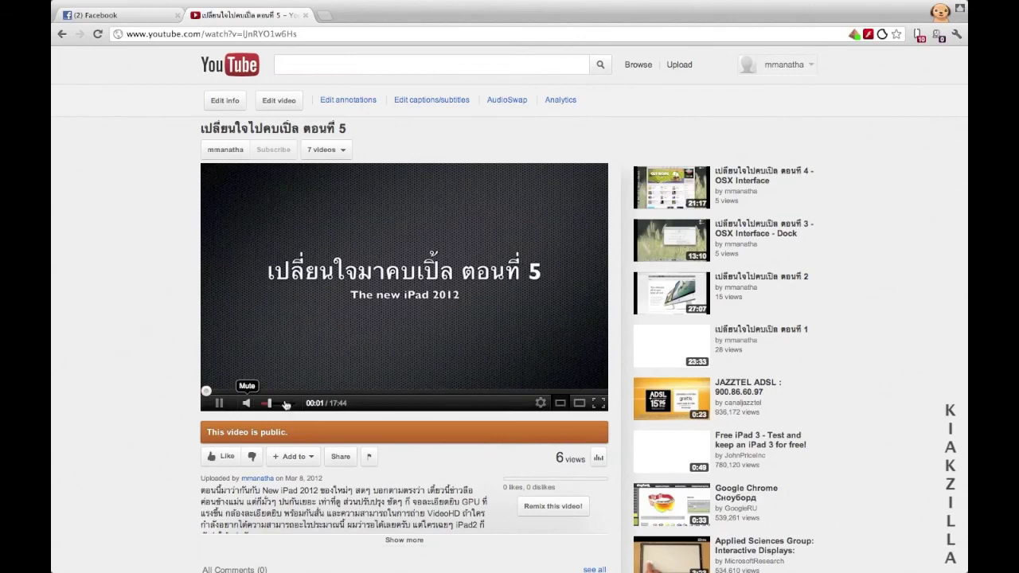
click(276, 407)
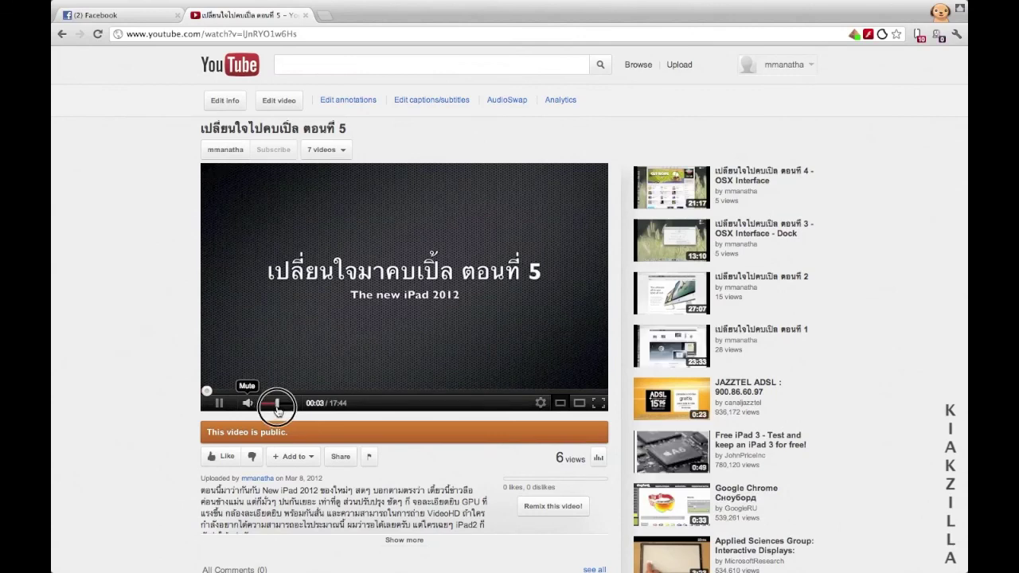
key(ctrl+Up)
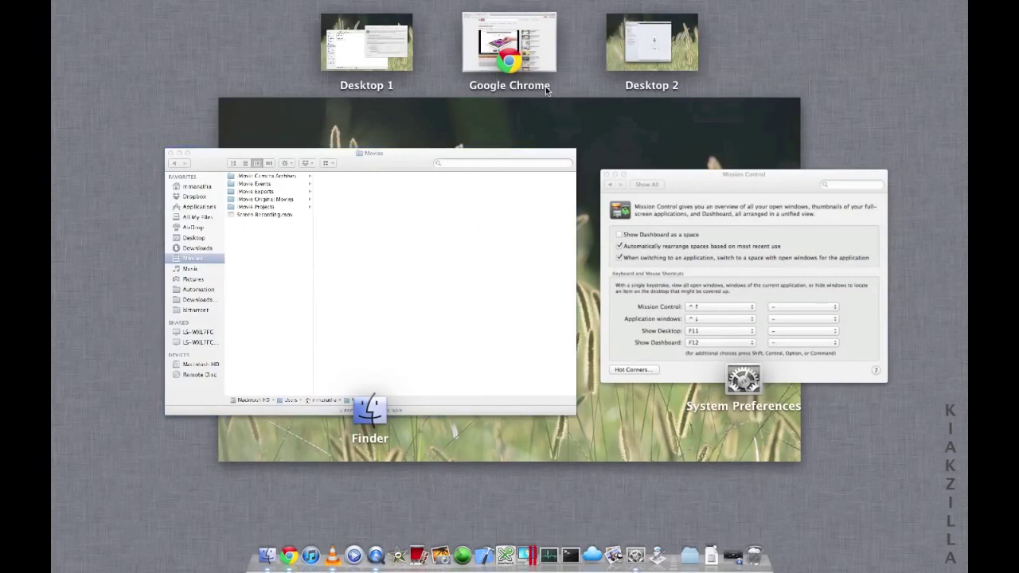
click(506, 50)
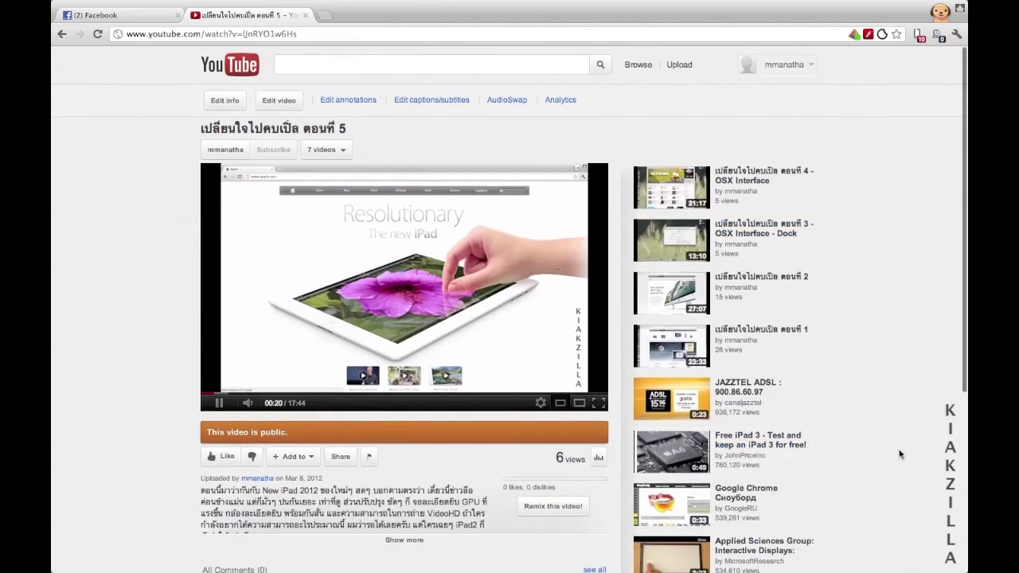
- Open the suggested video "Applied Sciences Group: Interactive Displays: High Performance Touch" and mute it
scroll(900, 454, down, 4)
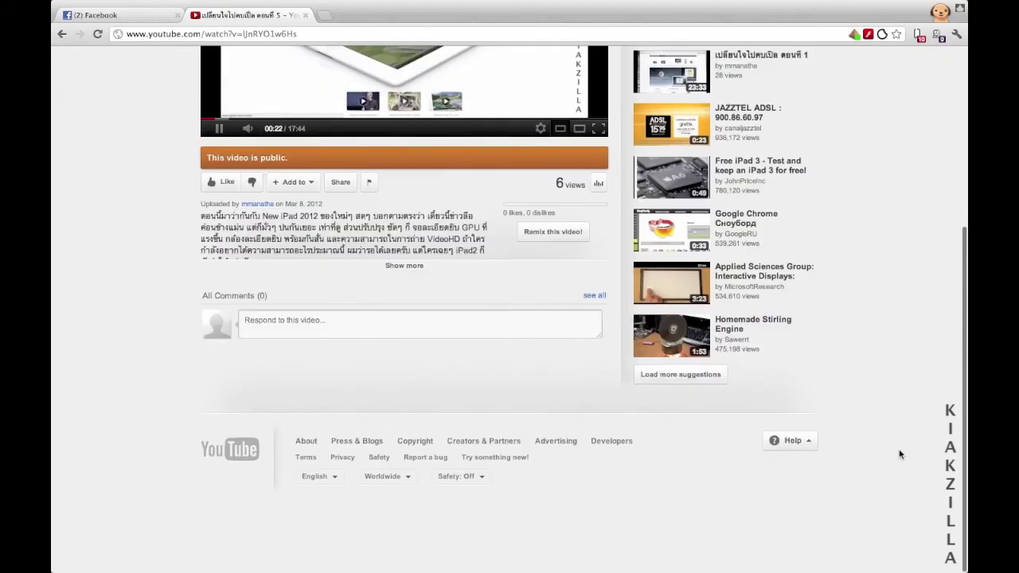
click(741, 268)
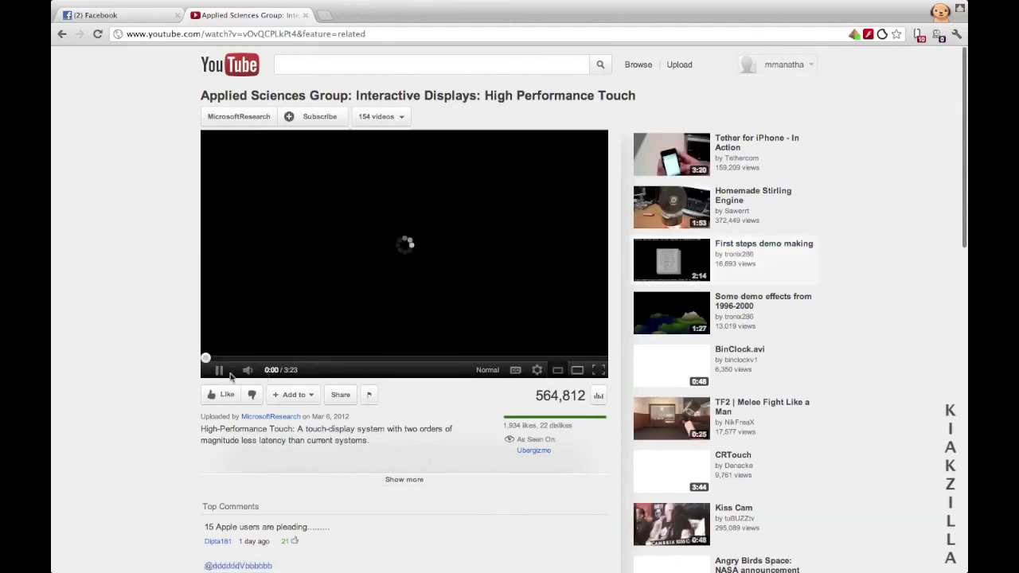
click(249, 372)
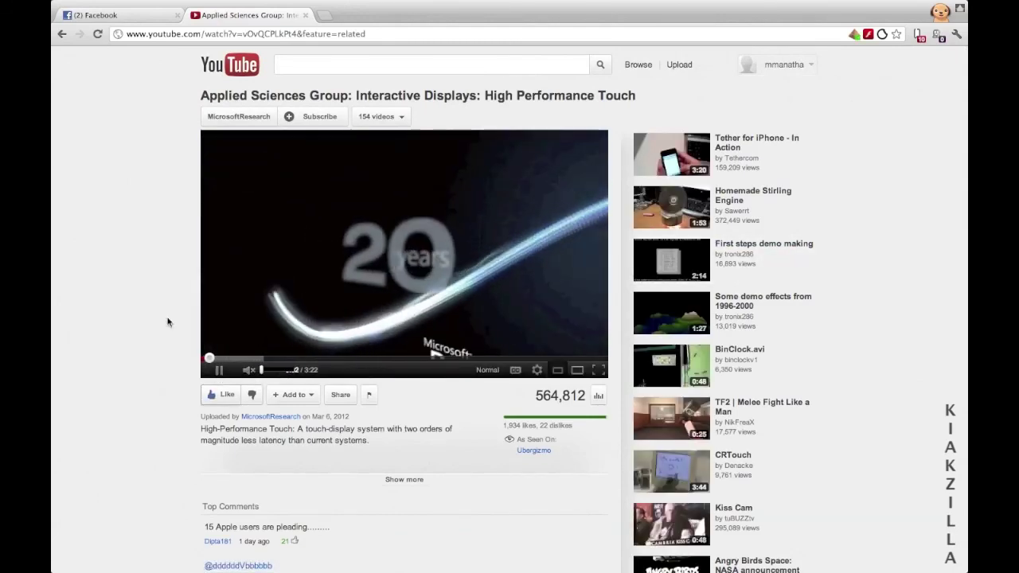
- Browse the spaces in Mission Control while the video plays, and return to Google Chrome to pause it
key(ctrl+Up)
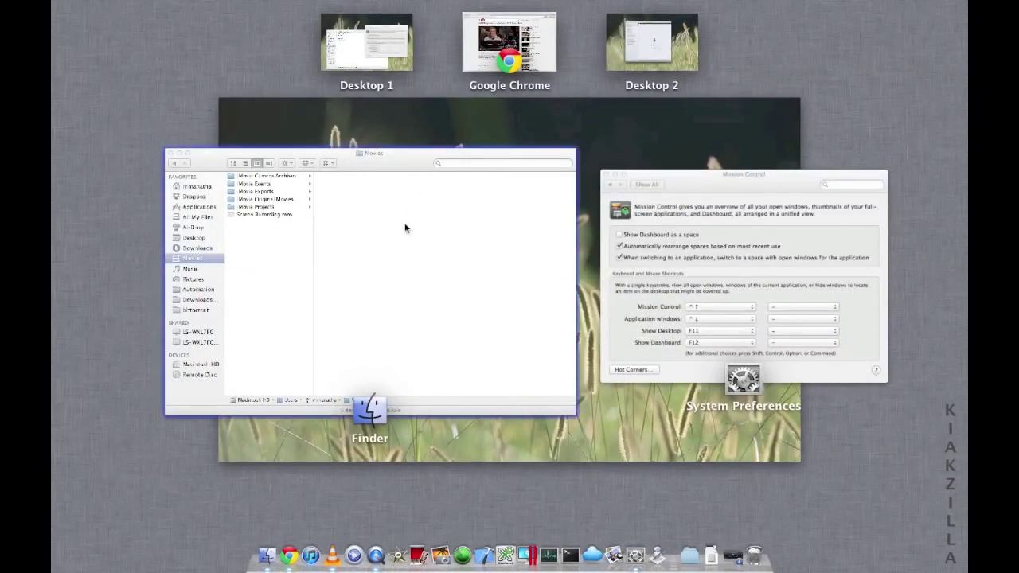
key(ctrl+Right)
key(ctrl+Left)
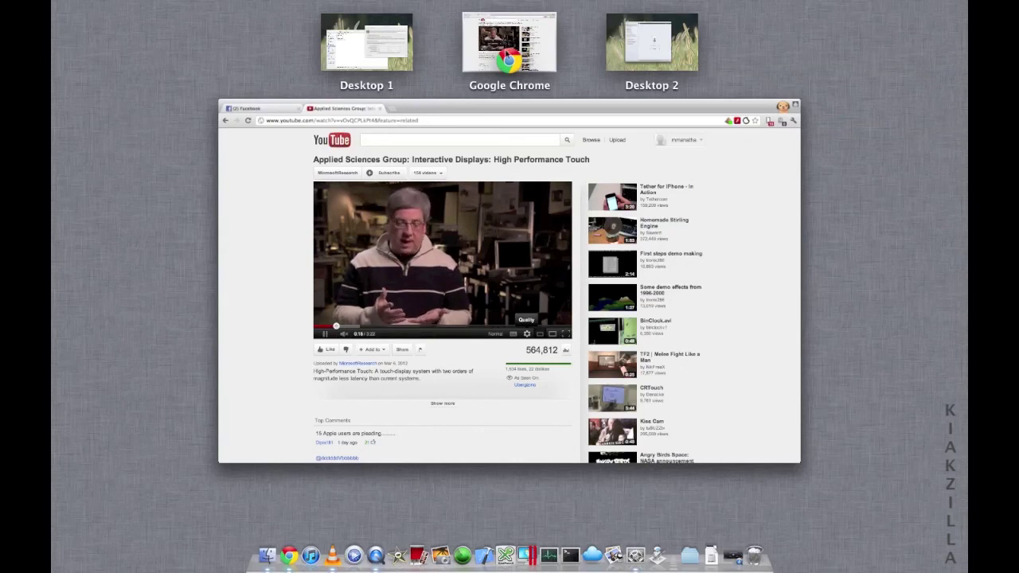
click(500, 44)
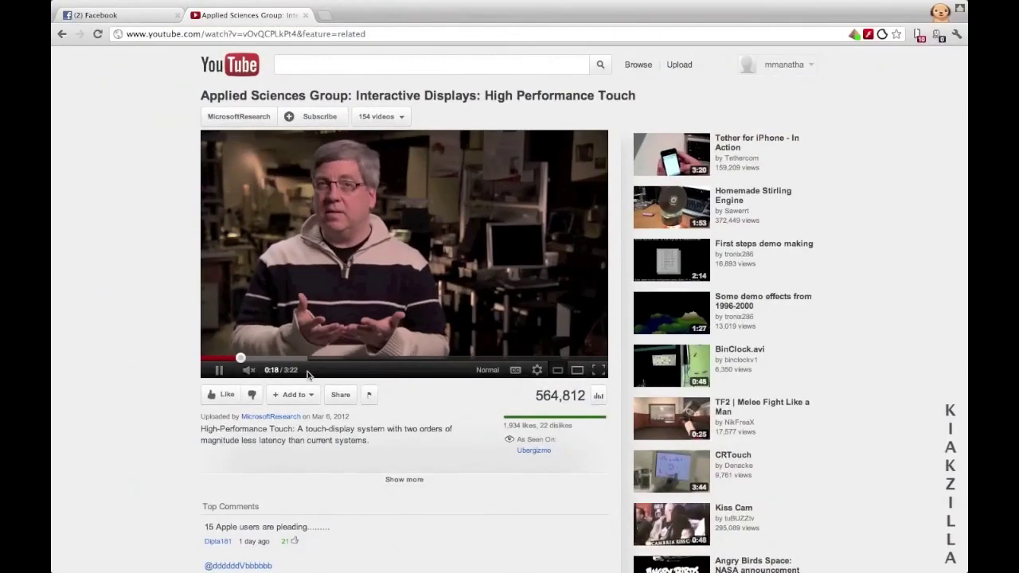
click(219, 371)
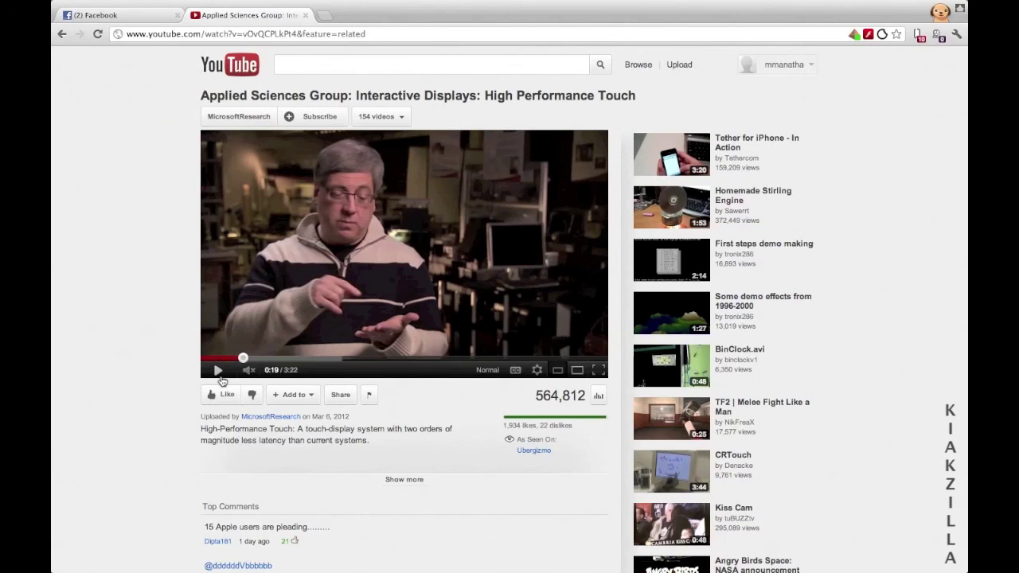